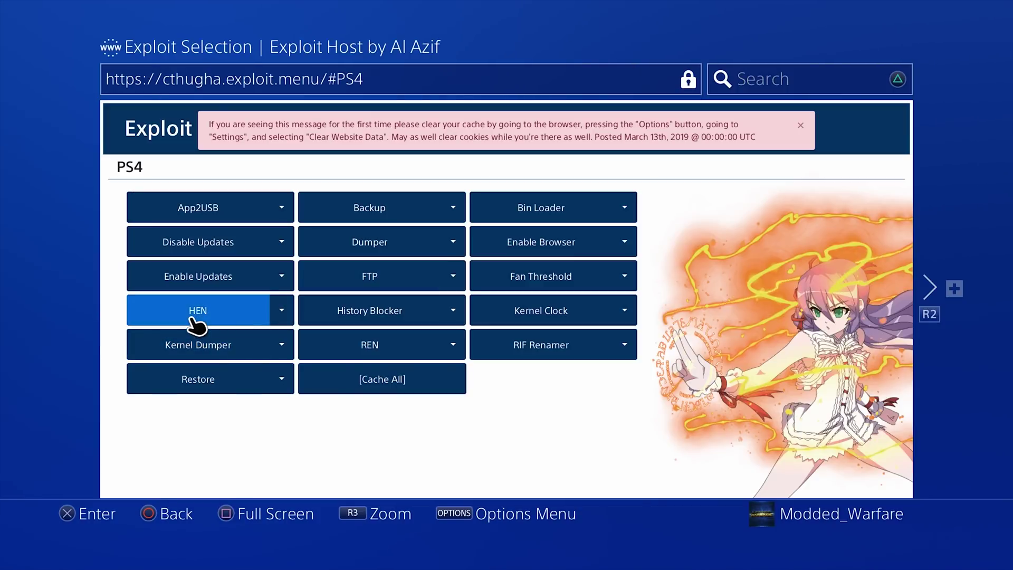
- Run HEN from Exploit Host by Al Azif so PS4HEN v2.1.2 starts
{"action": "left_click", "coordinate": [192, 318]}
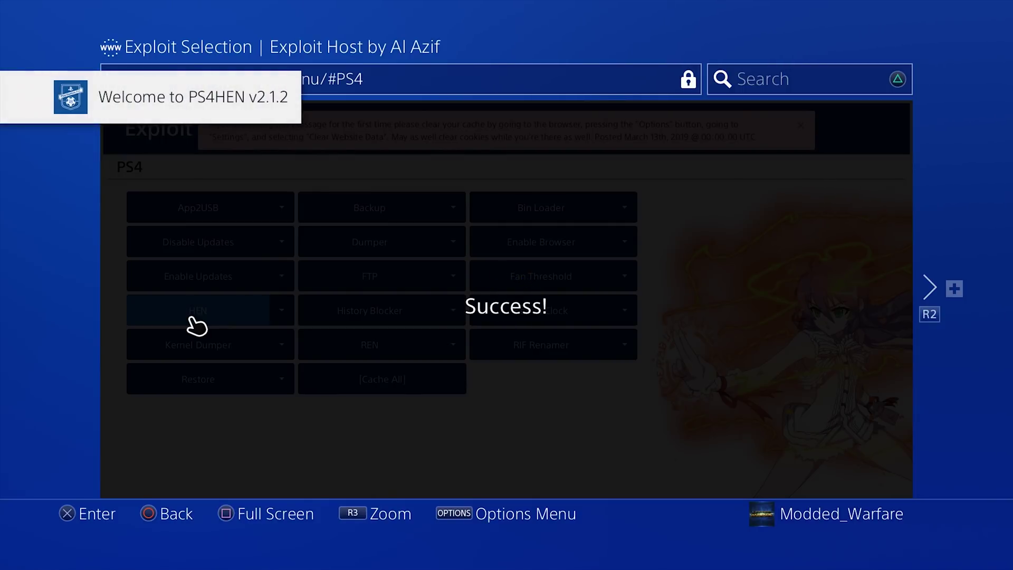
- Return to the home screen and check the Minecraft download's progress
{"action": "key", "text": "super"}
{"action": "key", "text": "Right"}
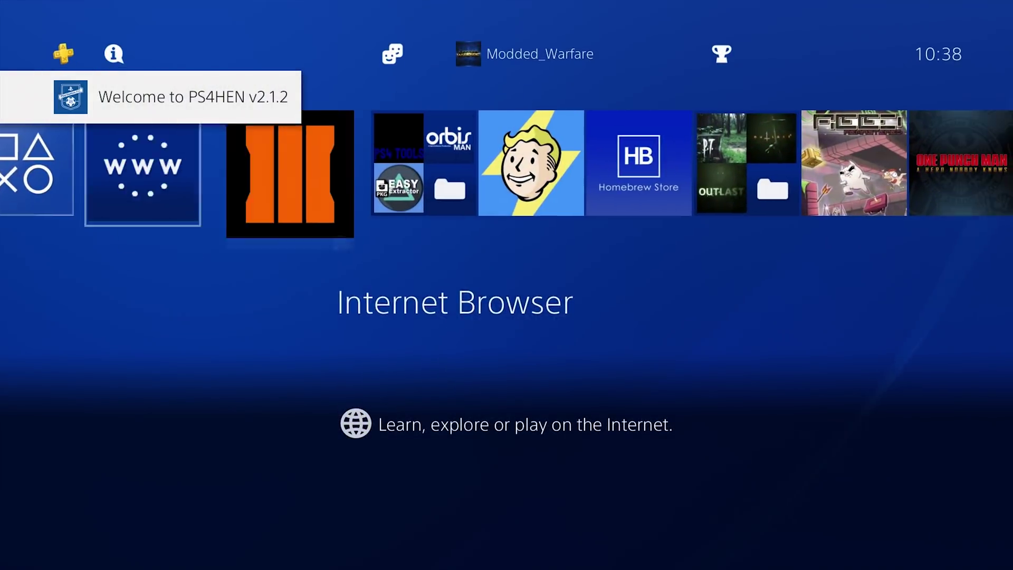
{"action": "key", "text": "Left"}
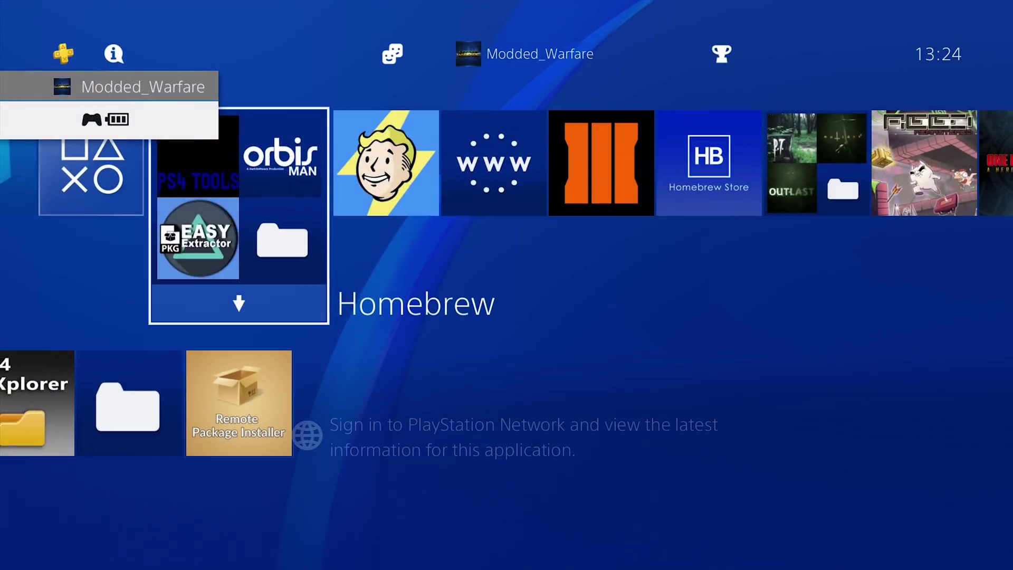
{"action": "key", "text": "Right"}
{"action": "key", "text": "Right"}
{"action": "key", "text": "Left"}
{"action": "key", "text": "Left"}
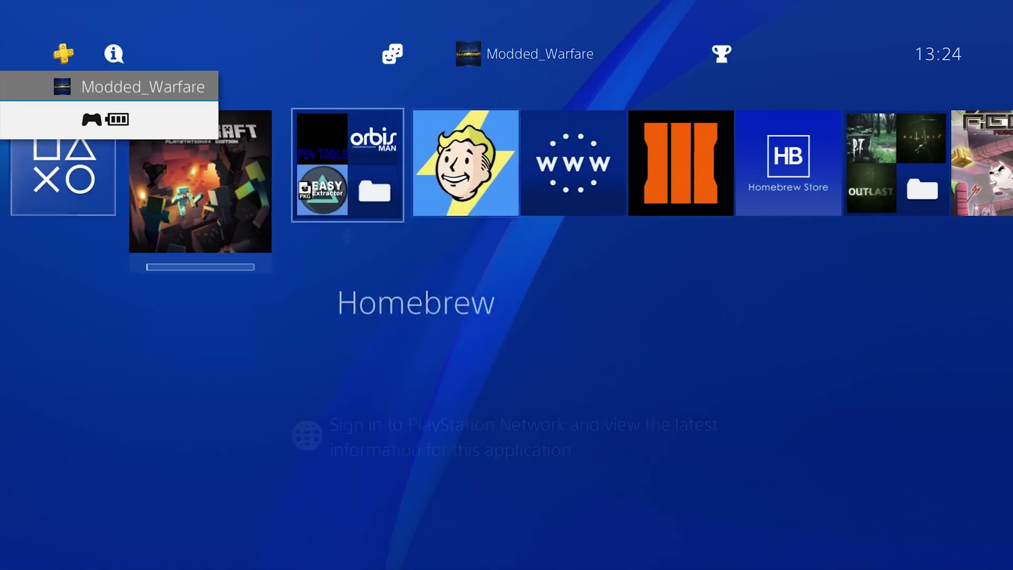
{"action": "key", "text": "Return"}
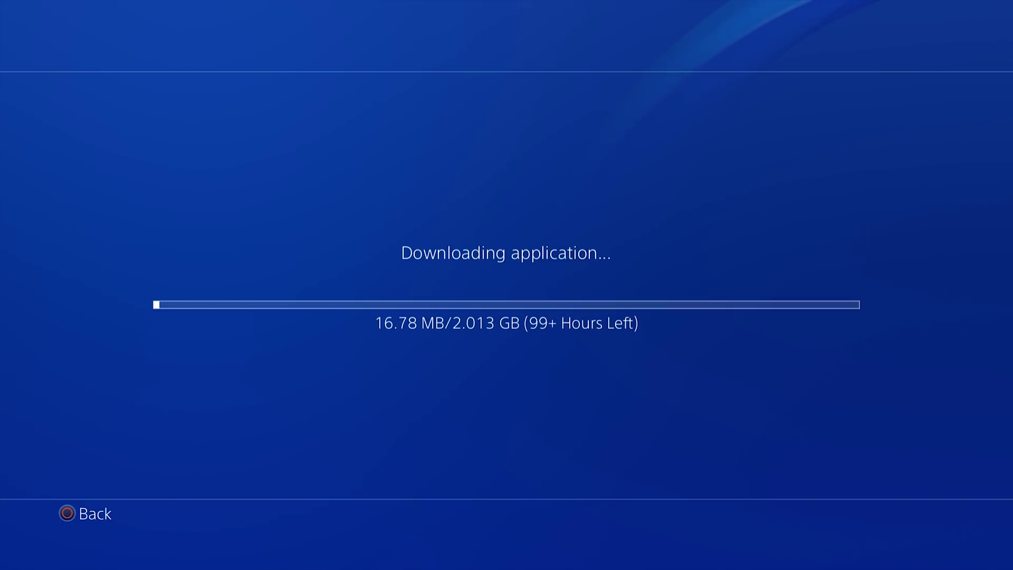
{"action": "key", "text": "Escape"}
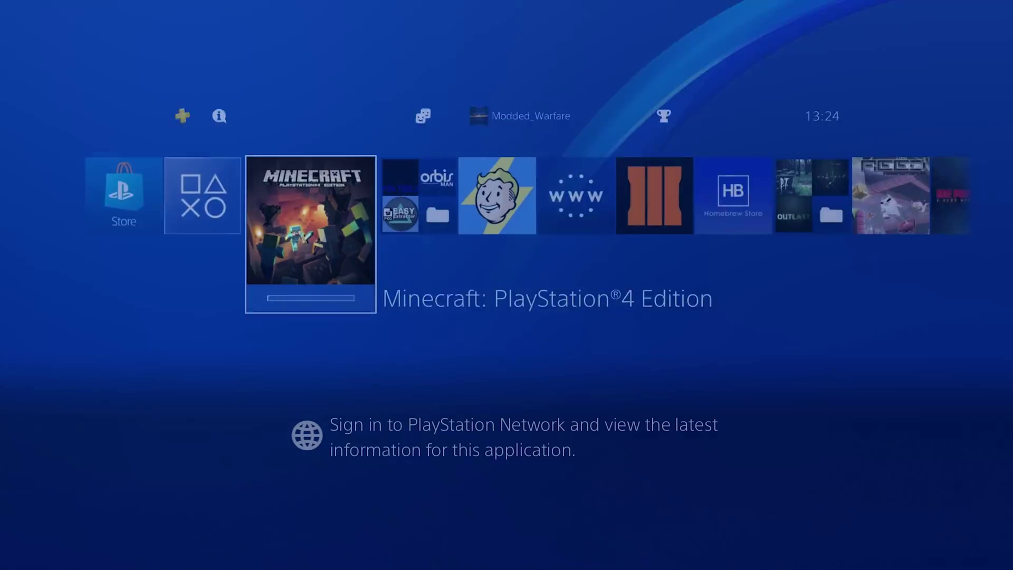
- Go back to the Minecraft tile and bring up its download options
{"action": "key", "text": "Left"}
{"action": "key", "text": "Right"}
{"action": "key", "text": "Up"}
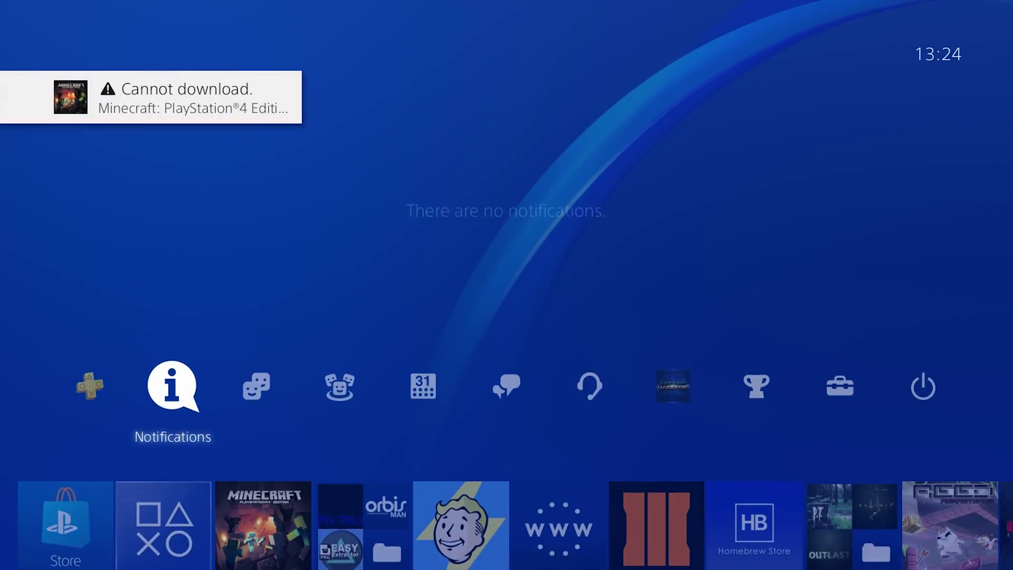
{"action": "key", "text": "Down"}
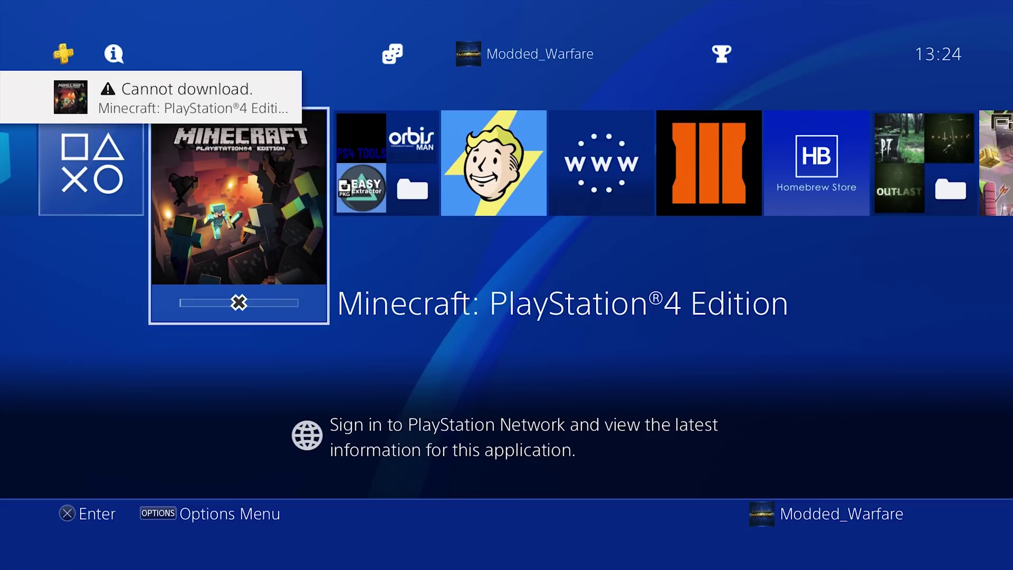
{"action": "key", "text": "Menu"}
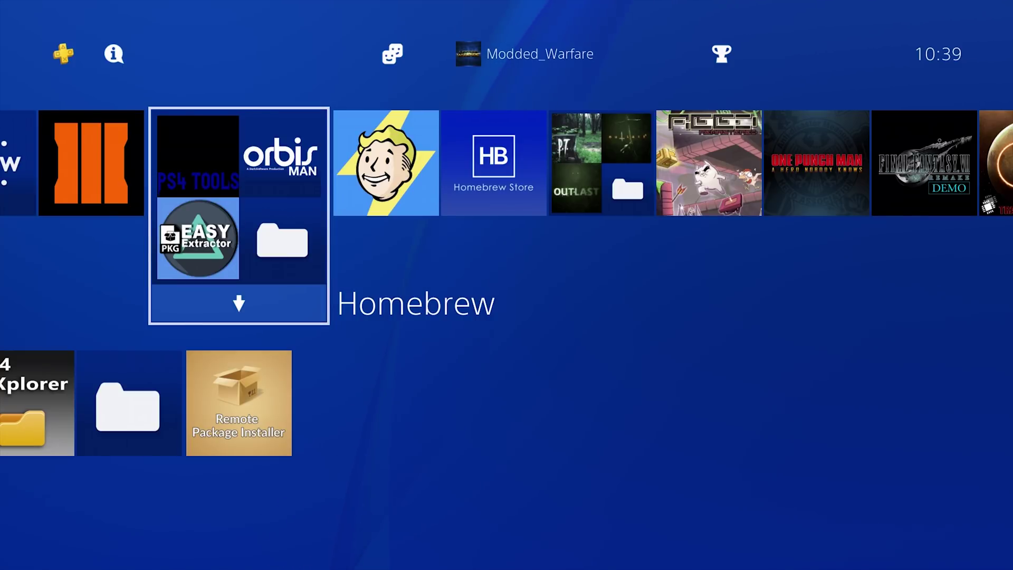
- Go to the console's Network settings
{"action": "key", "text": "Right"}
{"action": "key", "text": "Up"}
{"action": "key", "text": "Left"}
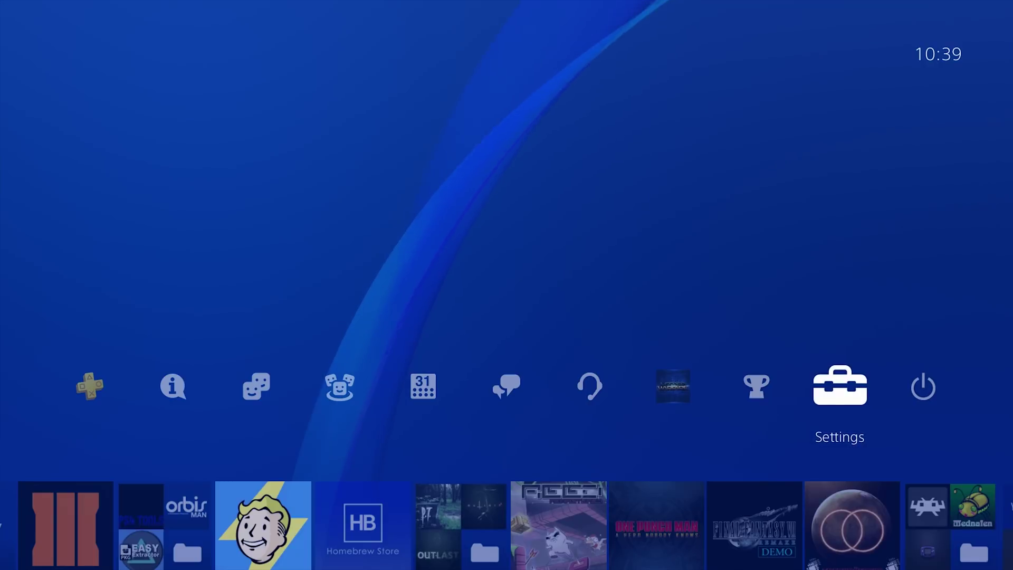
{"action": "key", "text": "Return"}
{"action": "key", "text": "Down"}
{"action": "key", "text": "Down"}
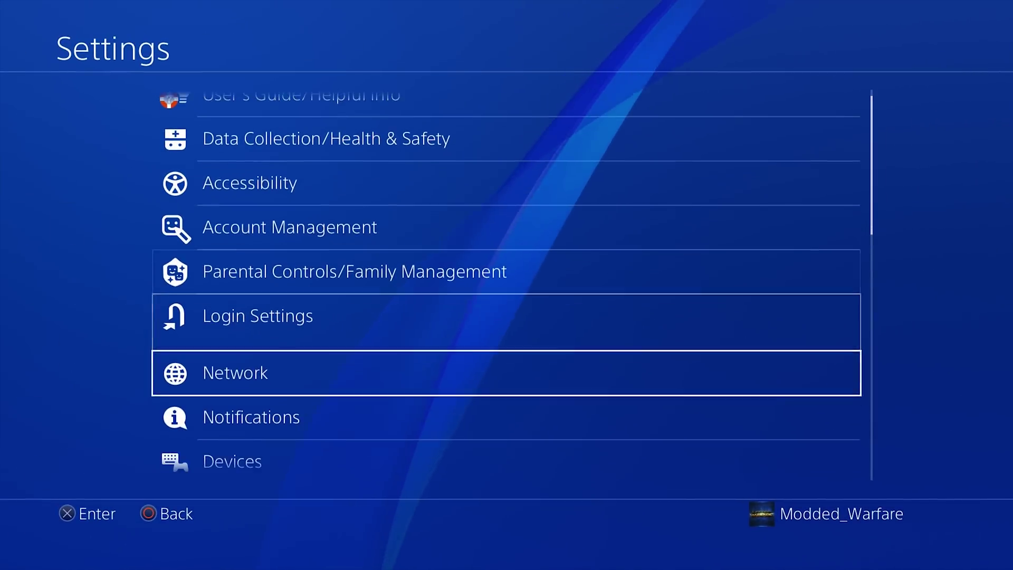
{"action": "key", "text": "Down"}
{"action": "key", "text": "Up"}
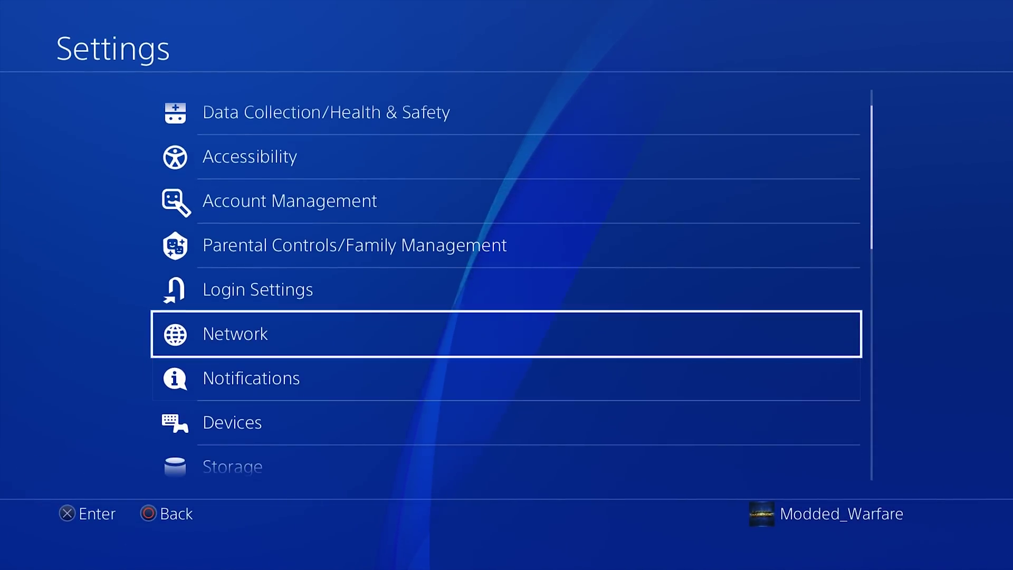
{"action": "key", "text": "Return"}
- Start a custom LAN connection setup with automatic IP and manual DNS
{"action": "key", "text": "Down"}
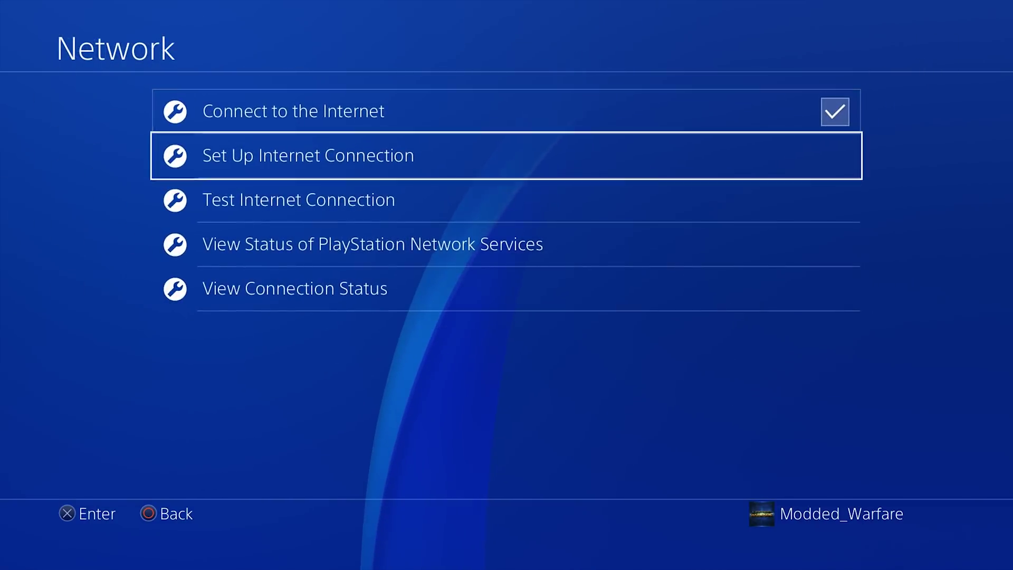
{"action": "key", "text": "Return"}
{"action": "key", "text": "Return"}
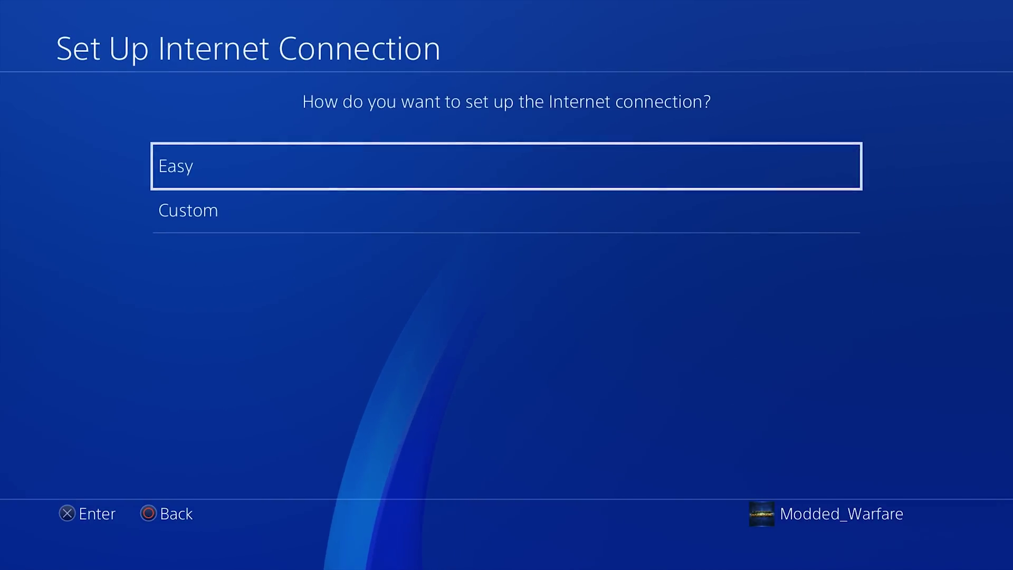
{"action": "key", "text": "Down"}
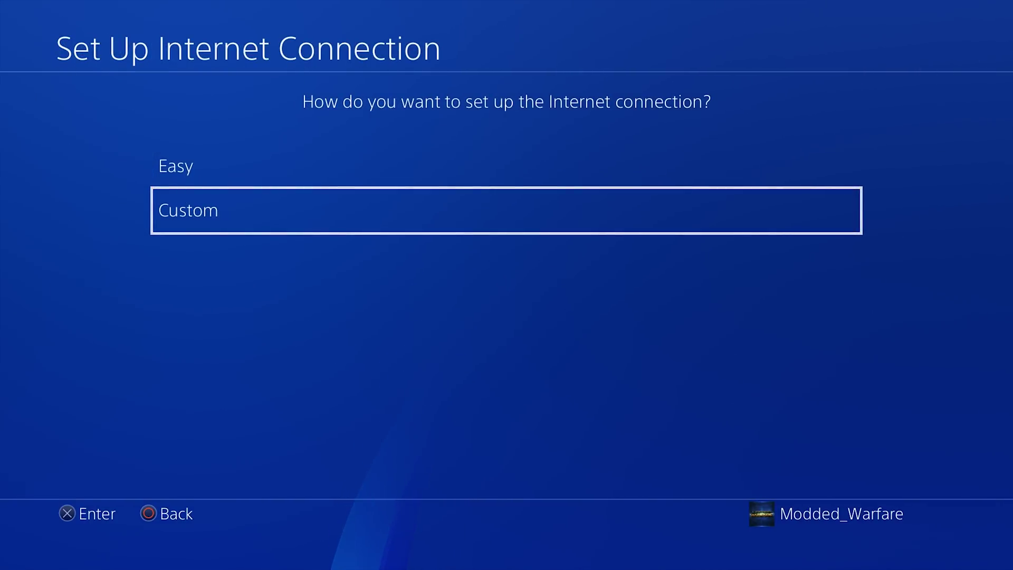
{"action": "key", "text": "Return"}
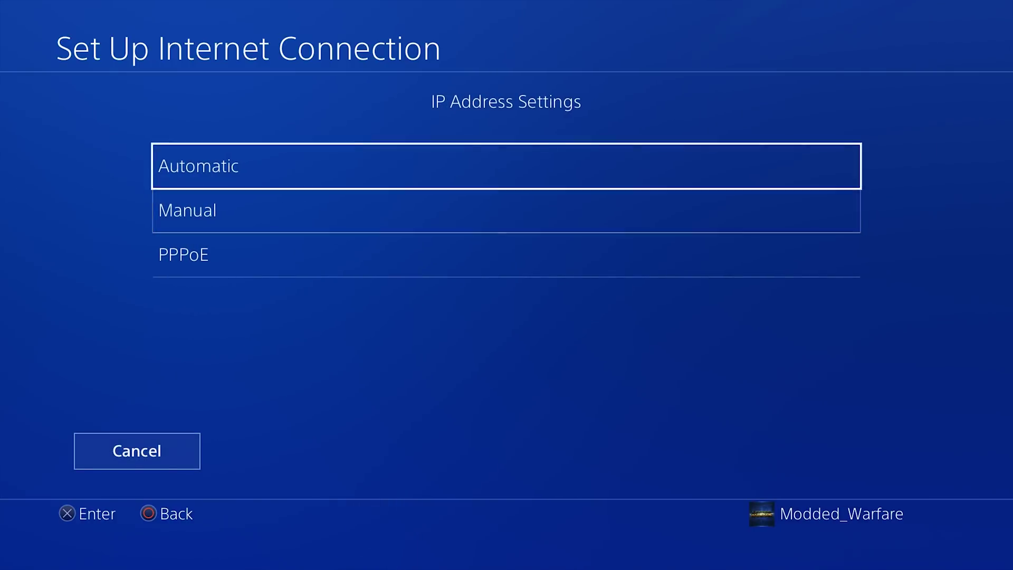
{"action": "key", "text": "Return"}
{"action": "key", "text": "Return"}
{"action": "key", "text": "Down"}
{"action": "key", "text": "Up"}
{"action": "key", "text": "Down"}
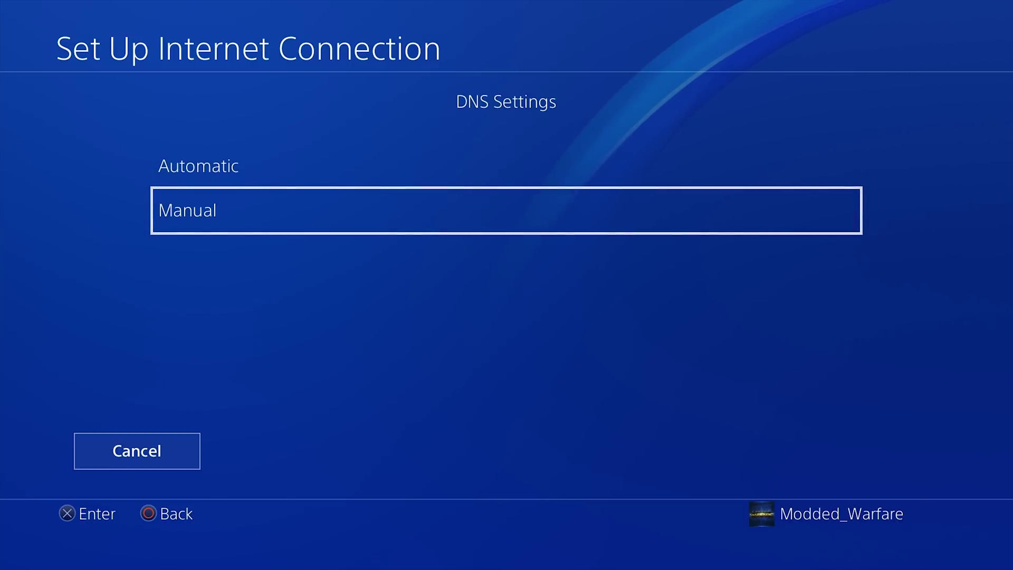
{"action": "key", "text": "Return"}
- Set primary DNS to 165.227.83.145 with secondary 0.0.0.0
{"action": "key", "text": "Down"}
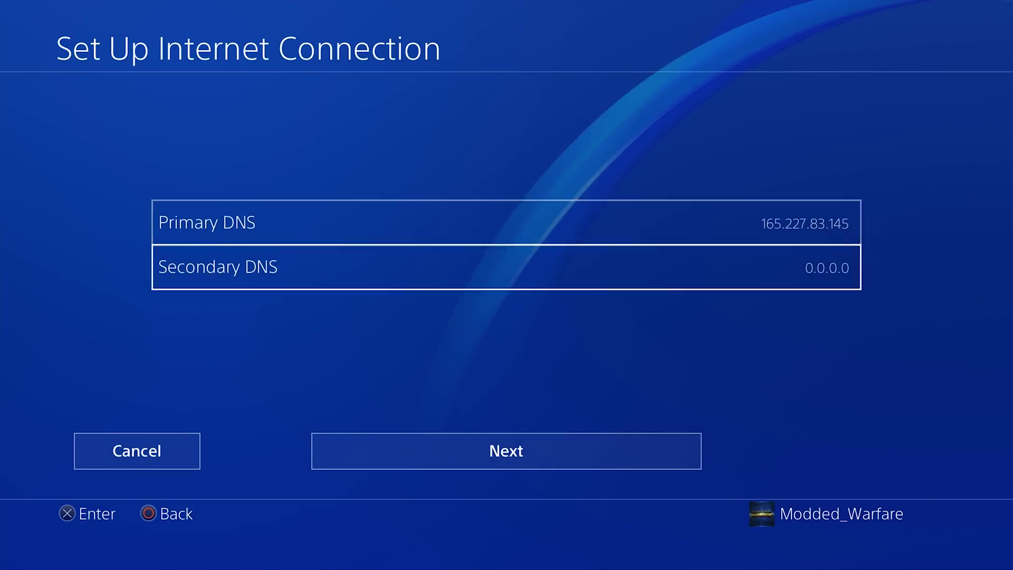
{"action": "key", "text": "Up"}
{"action": "key", "text": "Return"}
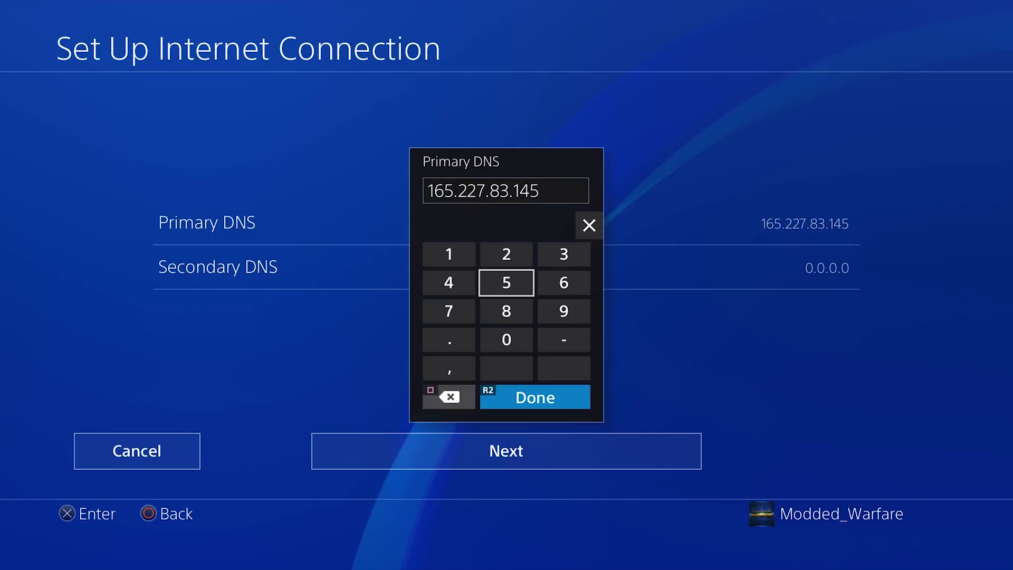
{"action": "key", "text": "Return"}
{"action": "key", "text": "Down"}
{"action": "key", "text": "Up"}
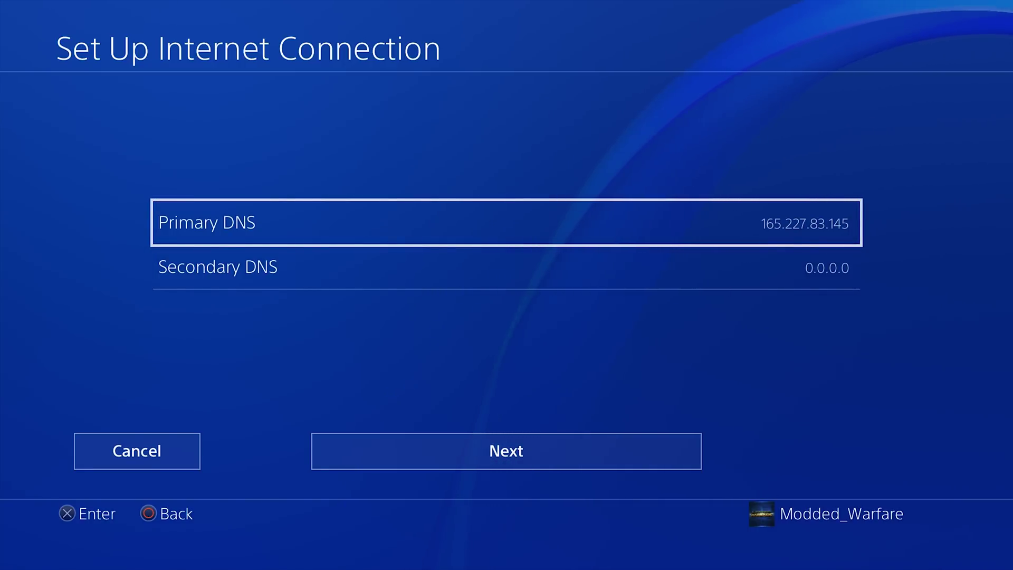
{"action": "key", "text": "Down"}
{"action": "key", "text": "Down"}
{"action": "key", "text": "Up"}
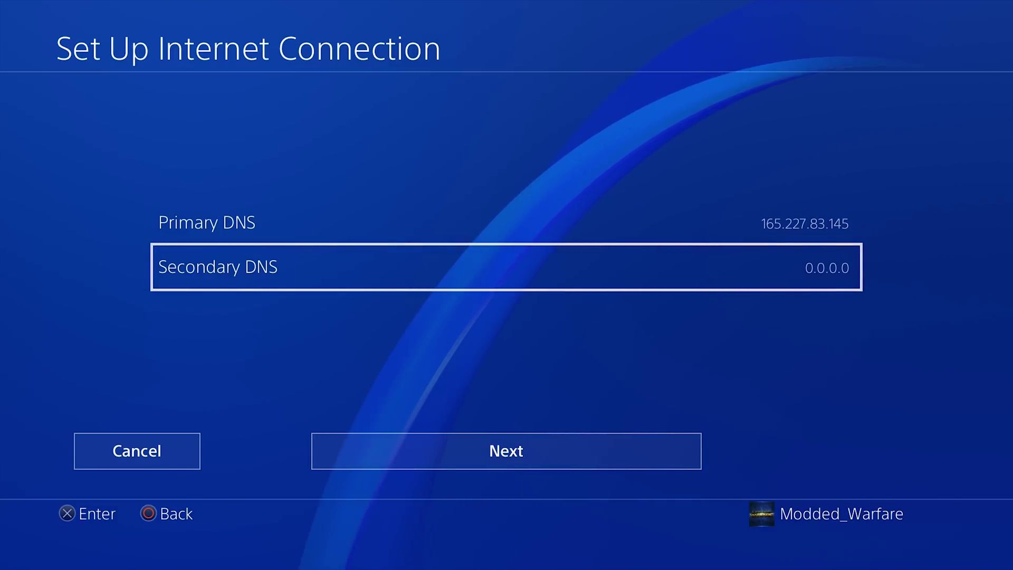
{"action": "key", "text": "Down"}
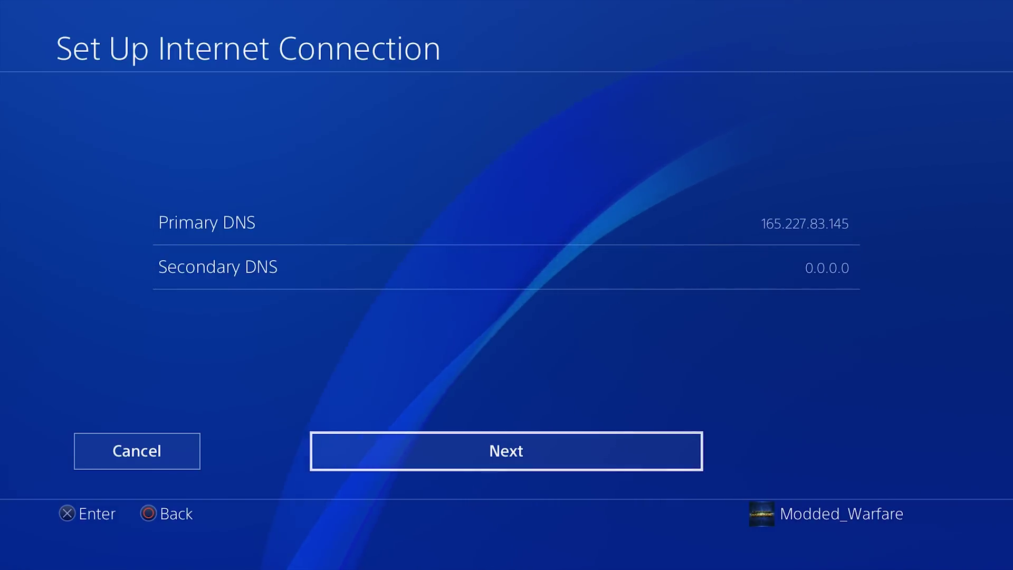
{"action": "key", "text": "Up"}
{"action": "key", "text": "Up"}
{"action": "key", "text": "Down"}
{"action": "key", "text": "Down"}
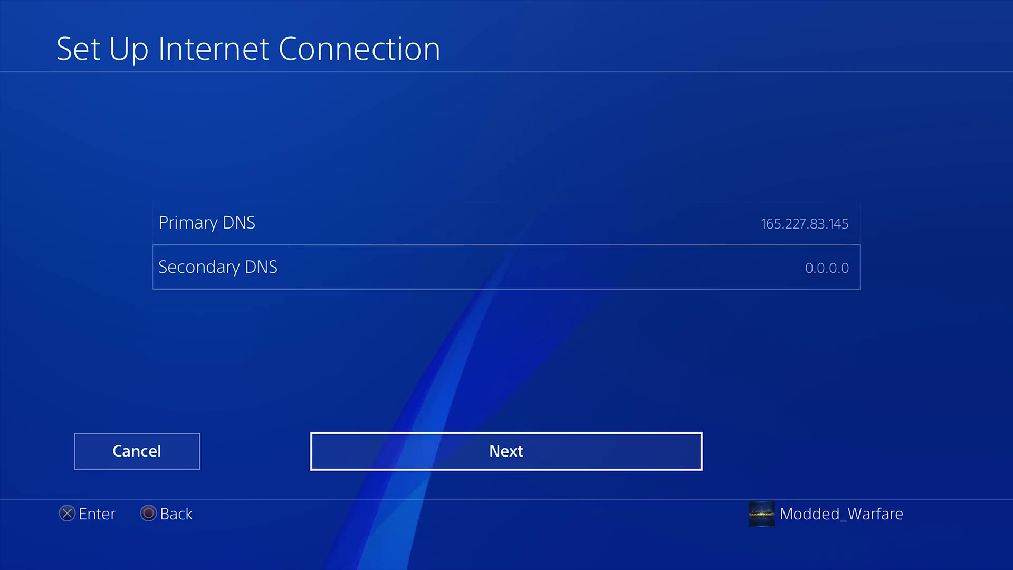
{"action": "key", "text": "Return"}
- Keep automatic MTU, use no proxy, and return to the home screen
{"action": "key", "text": "Return"}
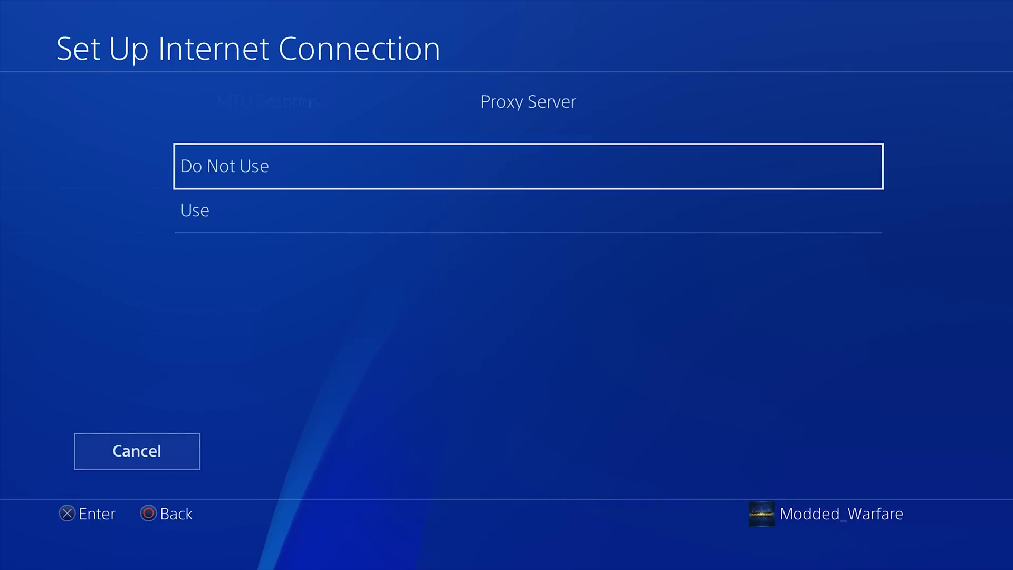
{"action": "key", "text": "Return"}
{"action": "key", "text": "Escape"}
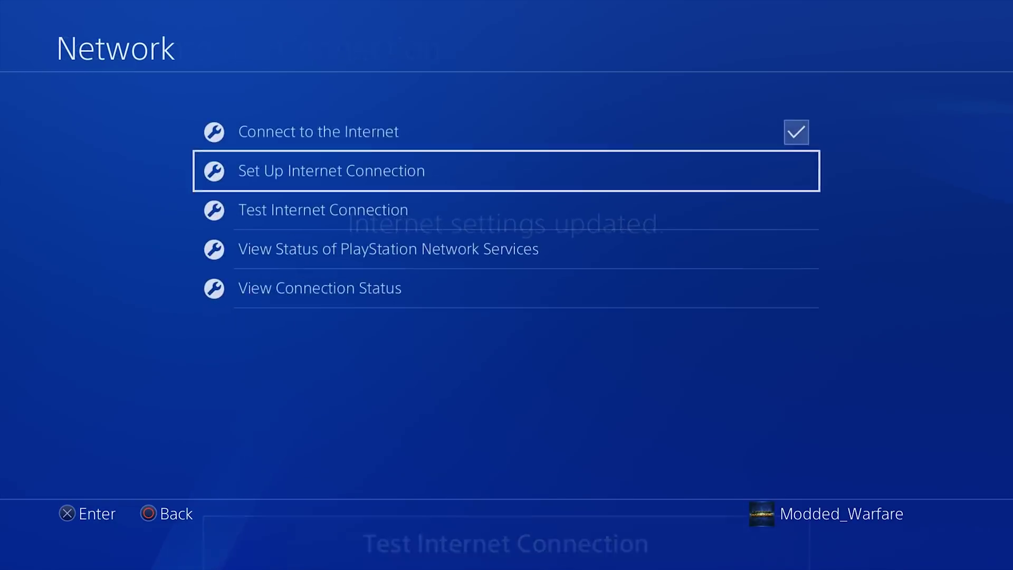
{"action": "key", "text": "Down"}
{"action": "key", "text": "Down"}
{"action": "key", "text": "Escape"}
{"action": "key", "text": "Escape"}
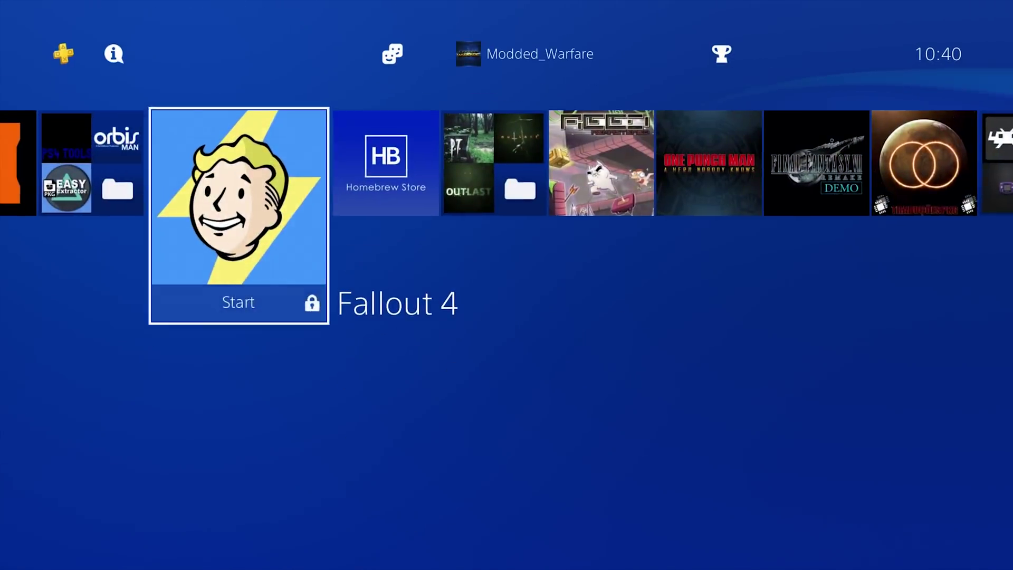
{"action": "key", "text": "Left"}
{"action": "key", "text": "Left"}
{"action": "key", "text": "Right"}
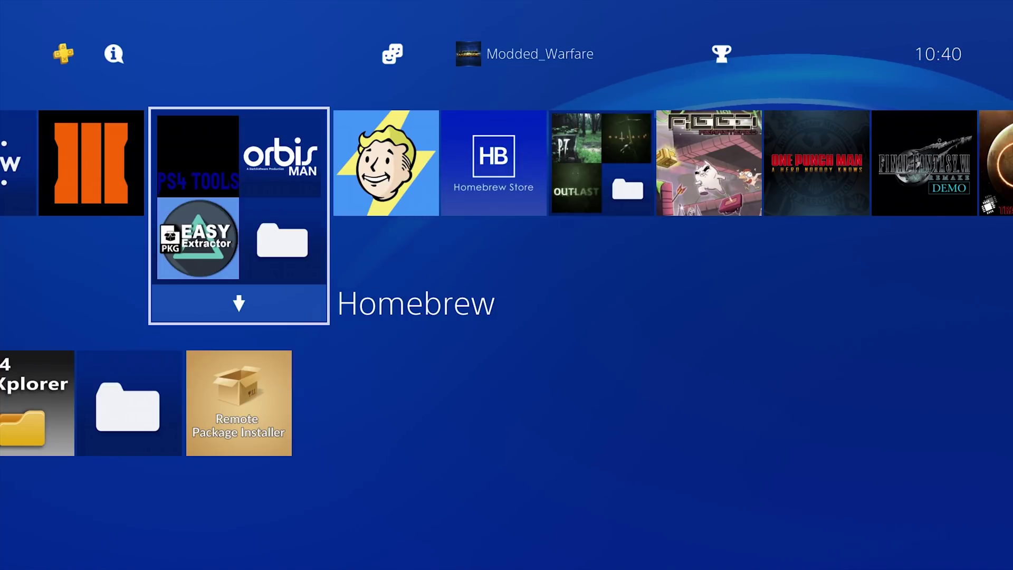
{"action": "key", "text": "Down"}
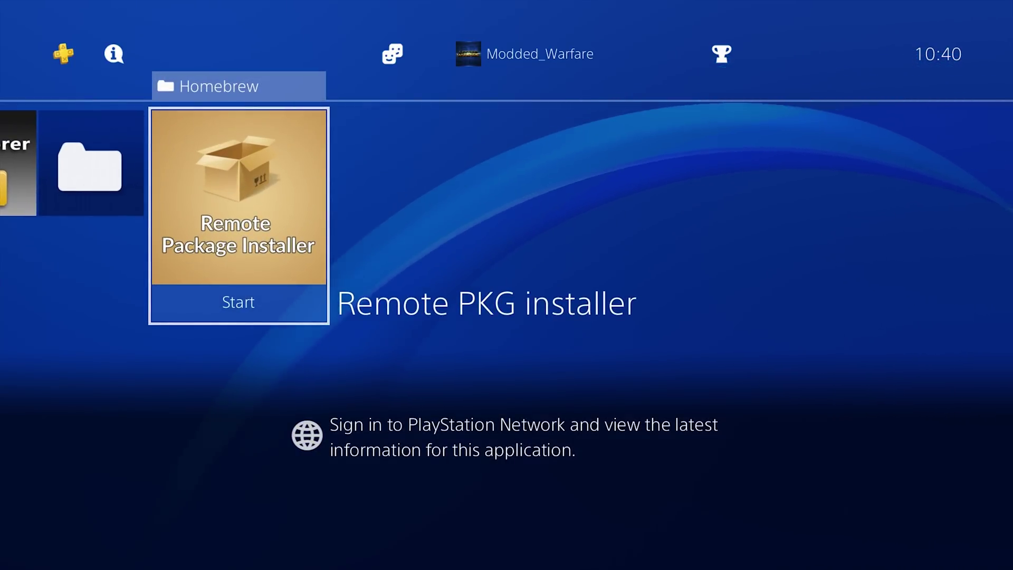
{"action": "key", "text": "Up"}
{"action": "key", "text": "Down"}
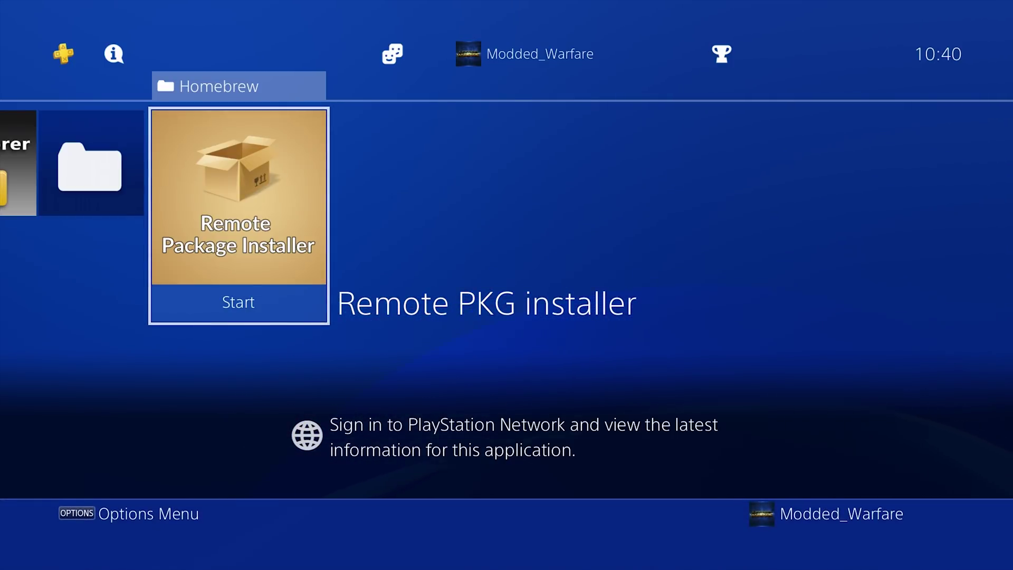
{"action": "key", "text": "Up"}
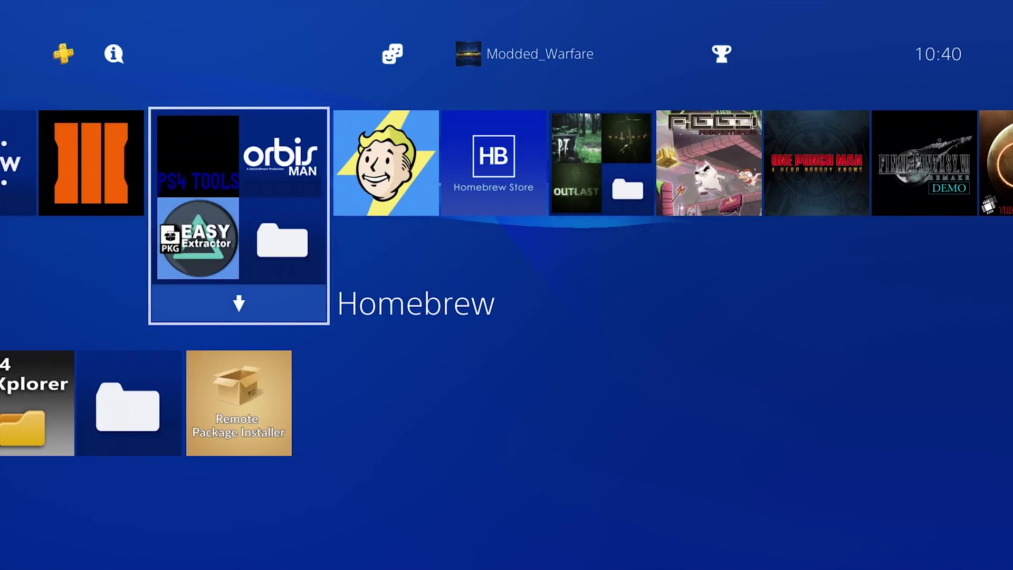
{"action": "key", "text": "Left"}
{"action": "key", "text": "Right"}
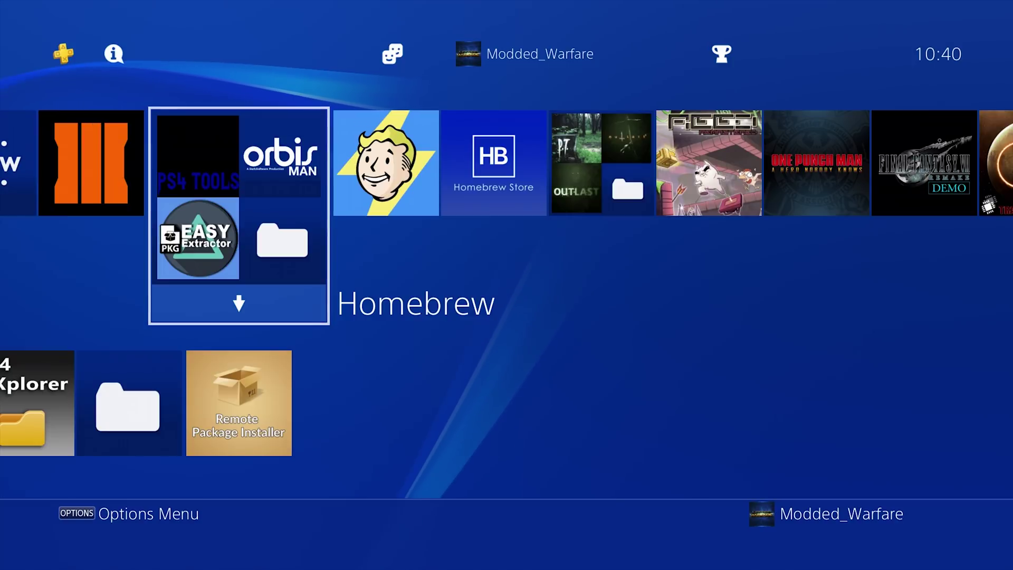
{"action": "key", "text": "Up"}
{"action": "key", "text": "Left"}
{"action": "key", "text": "Left"}
{"action": "key", "text": "Left"}
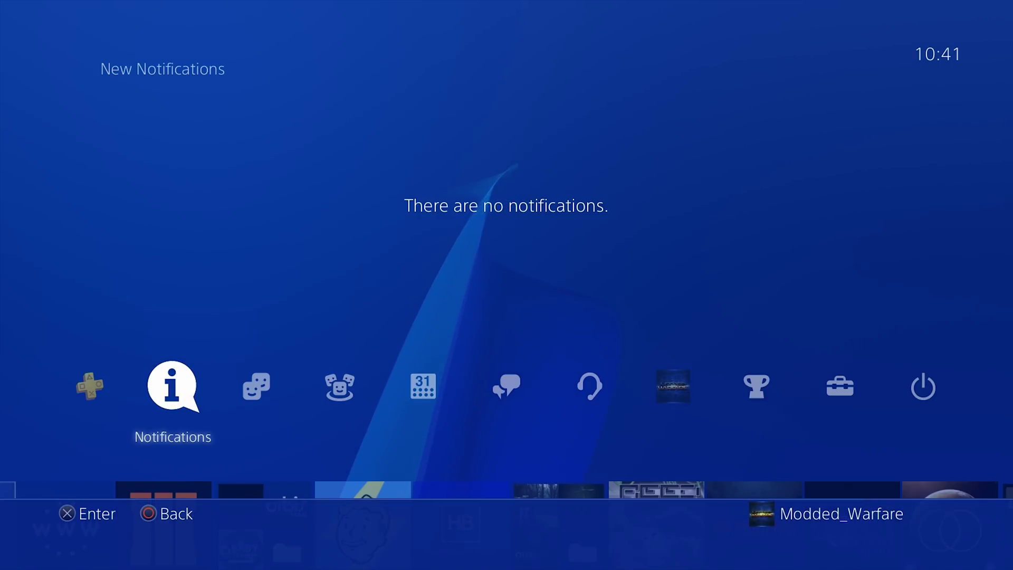
{"action": "key", "text": "Down"}
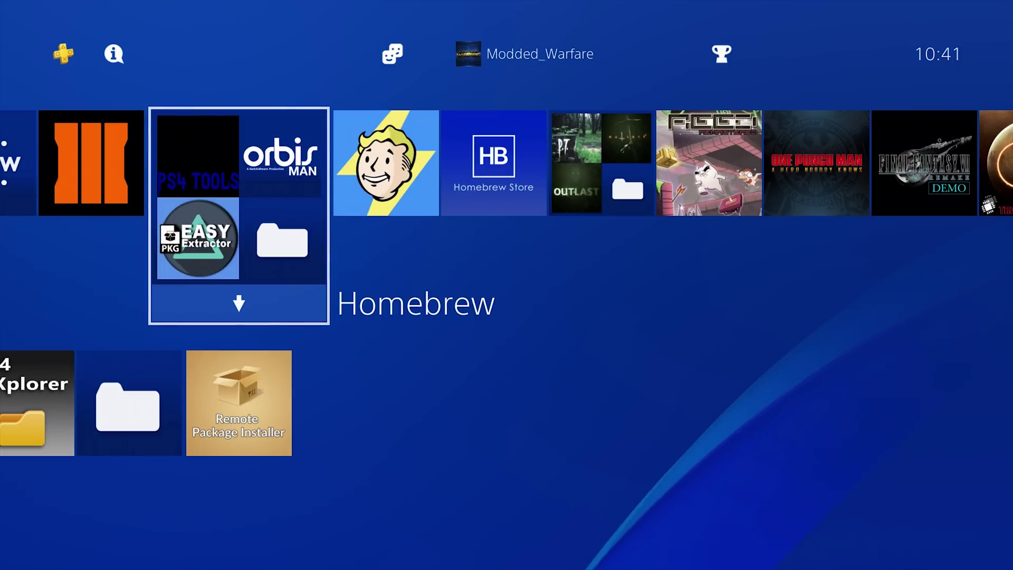
- Focus the Remote Package Installer tile inside the Homebrew folder
{"action": "key", "text": "Down"}
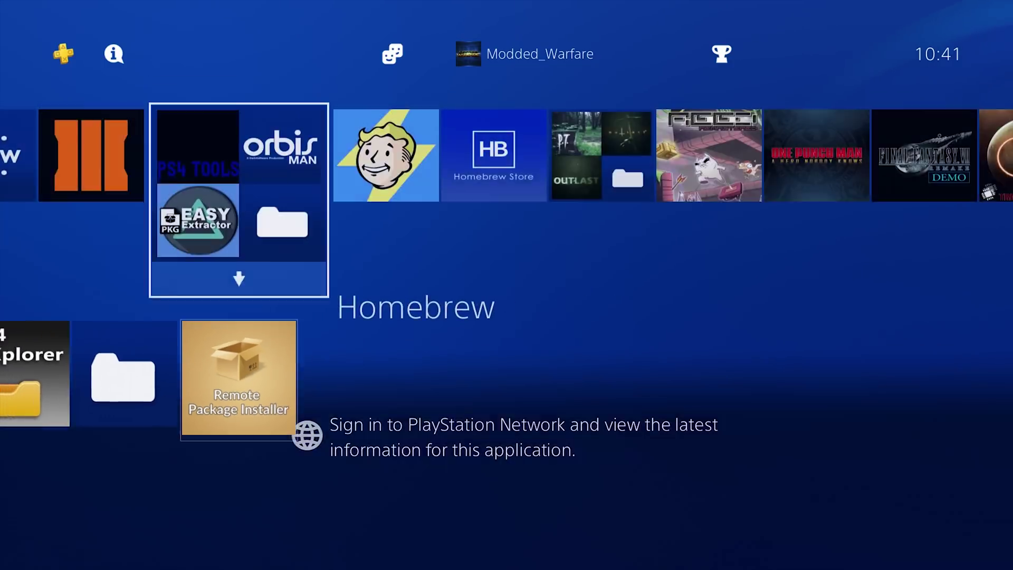
{"action": "key", "text": "Down"}
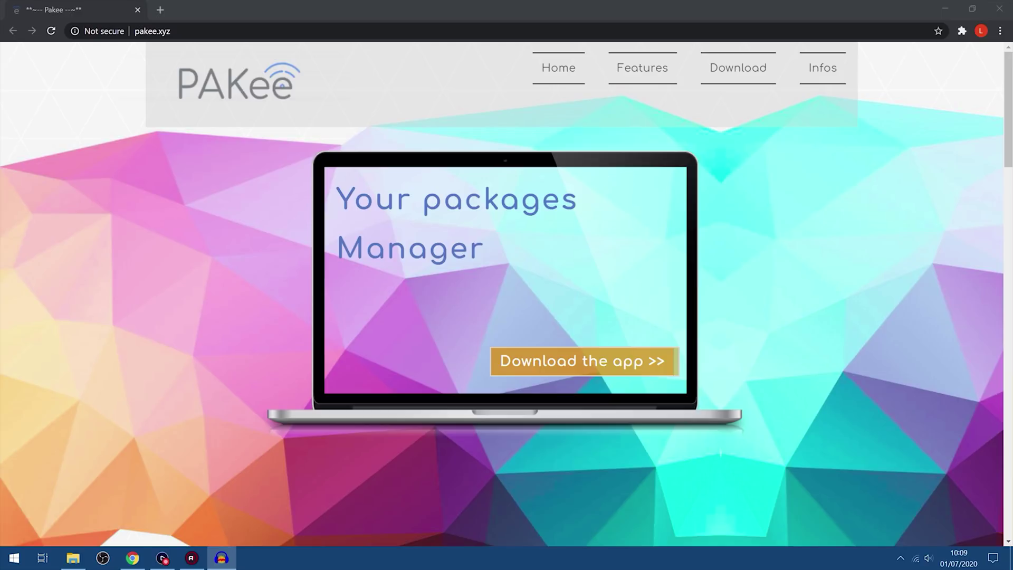
- Download the Windows version of PAKee from pakee.xyz's Download section
{"action": "left_click", "coordinate": [561, 363]}
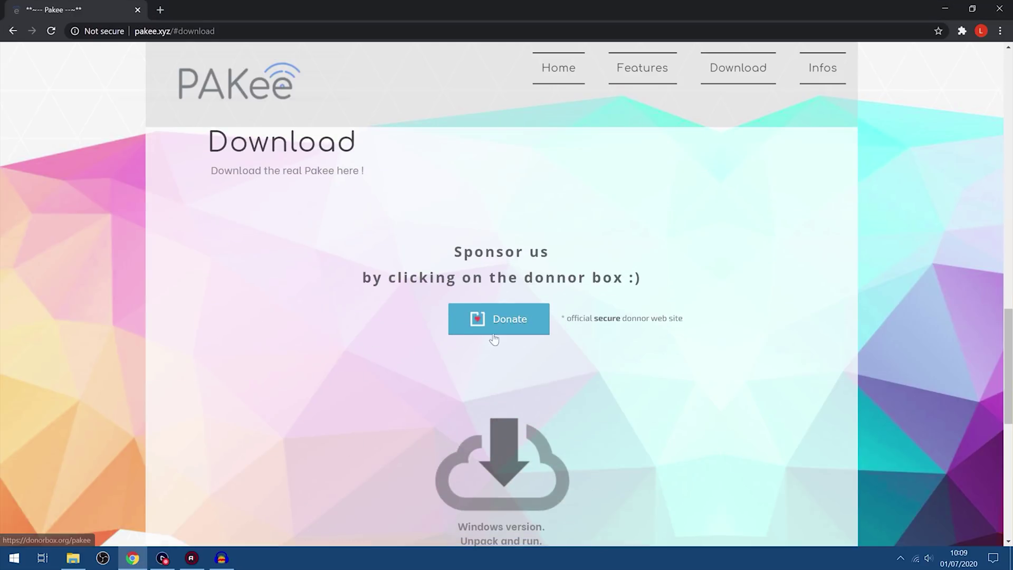
{"action": "scroll", "coordinate": [423, 431], "scroll_direction": "down", "scroll_amount": 1}
{"action": "left_click", "coordinate": [527, 469]}
{"action": "scroll", "coordinate": [913, 204], "scroll_direction": "up", "scroll_amount": 2}
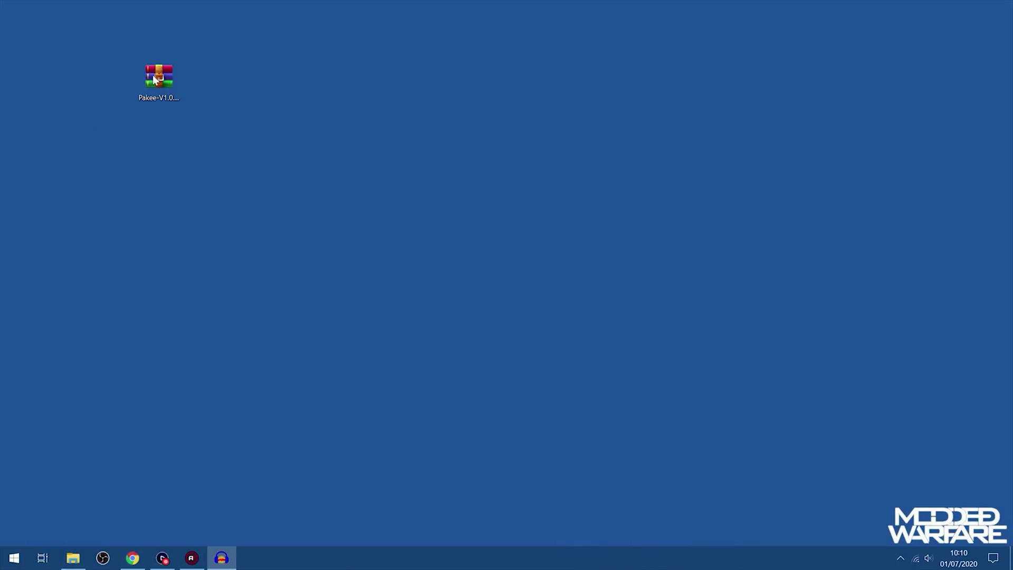
- Open the Pakee-V1.0 zip in WinRAR, dismissing the evaluation reminder
{"action": "left_click", "coordinate": [156, 90]}
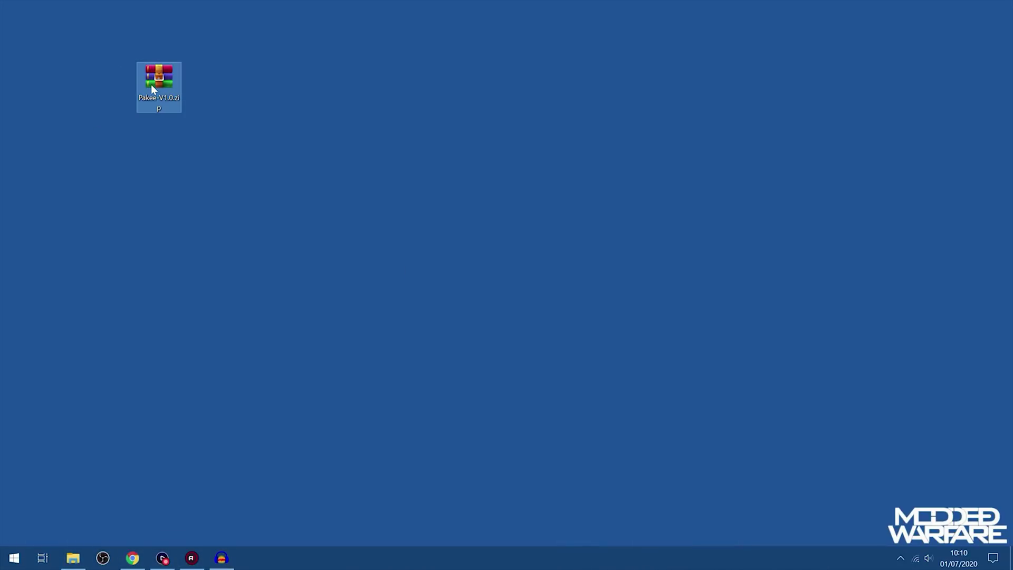
{"action": "double_click", "coordinate": [151, 87]}
{"action": "left_click", "coordinate": [614, 362]}
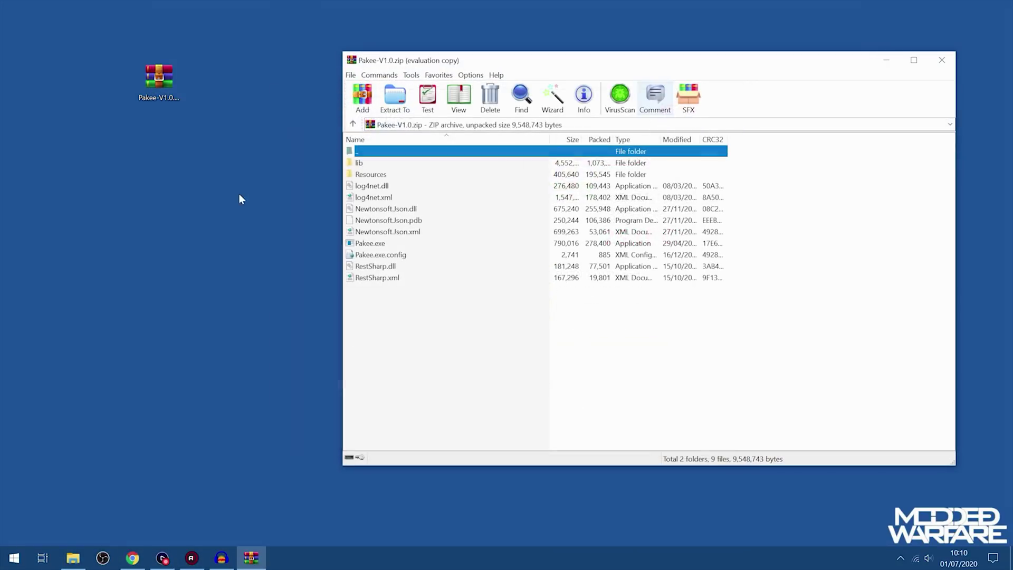
- Create a new desktop folder named Pakee
{"action": "right_click", "coordinate": [216, 91]}
{"action": "mouse_move", "coordinate": [264, 217]}
{"action": "left_click", "coordinate": [378, 218]}
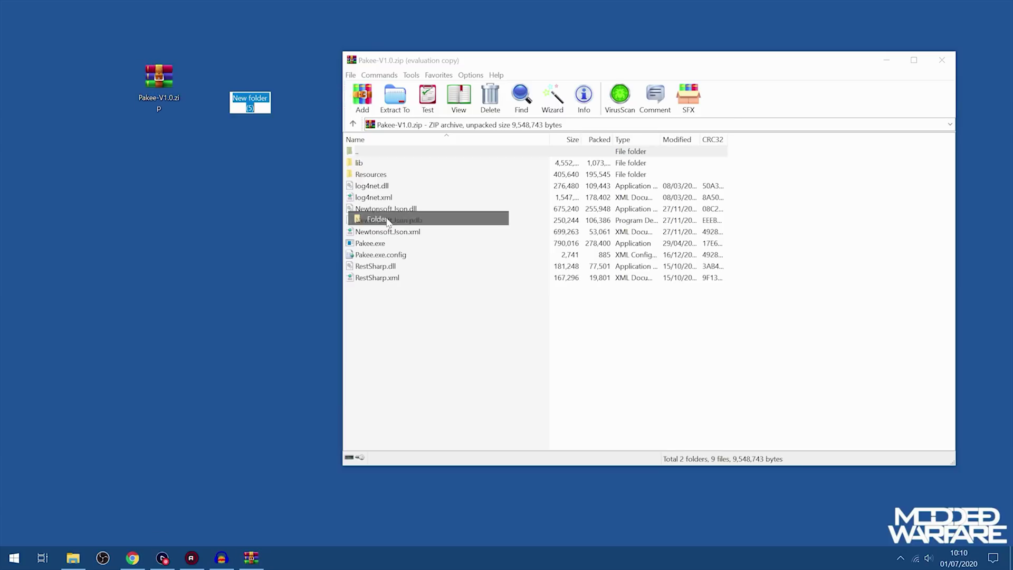
{"action": "type", "text": "Pakee"}
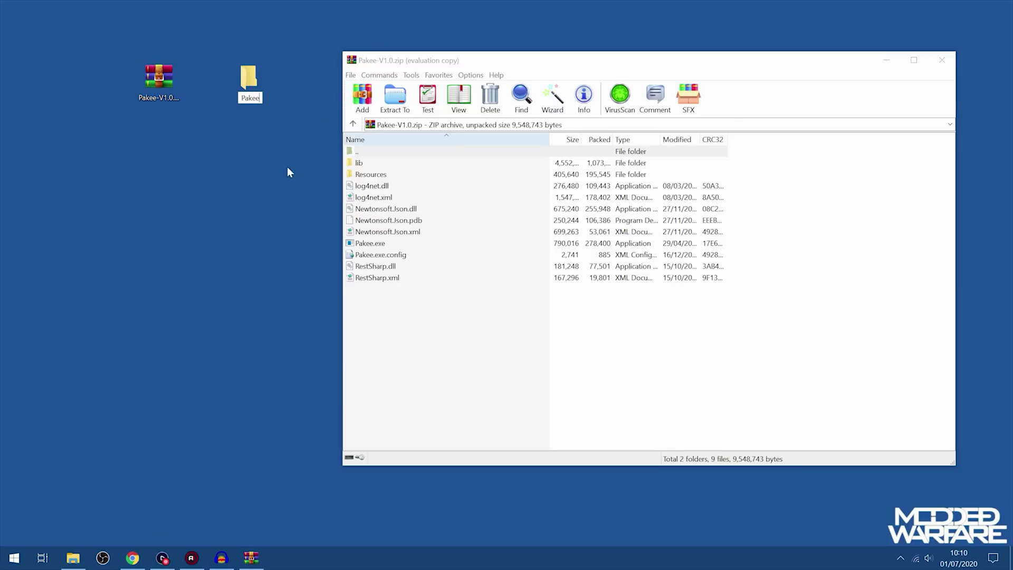
{"action": "key", "text": "Return"}
- Extract all archive files into the Pakee folder and close WinRAR
{"action": "left_click_drag", "start_coordinate": [414, 369], "coordinate": [320, 150]}
{"action": "left_click_drag", "start_coordinate": [258, 86], "coordinate": [258, 84]}
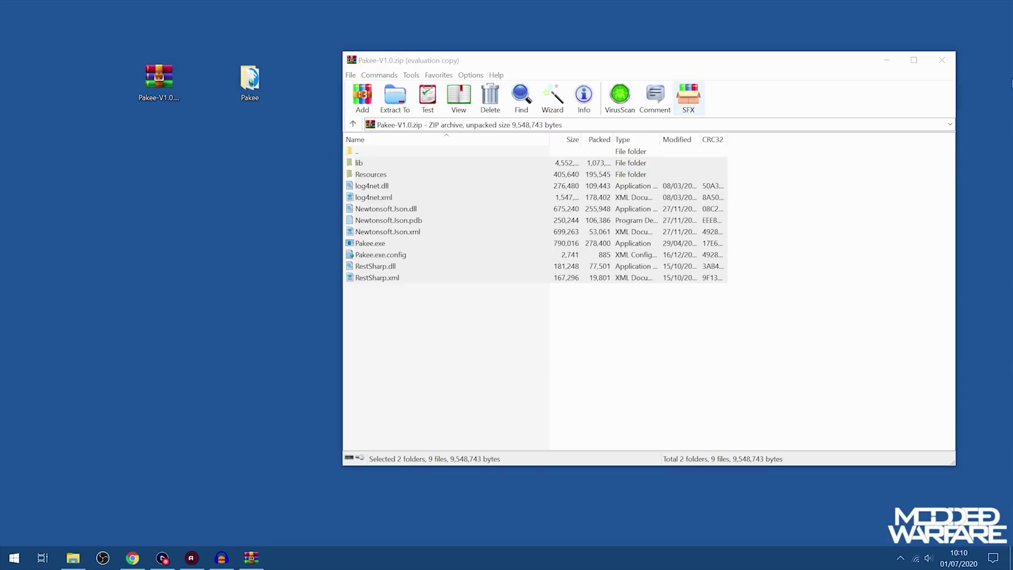
{"action": "left_click", "coordinate": [940, 63]}
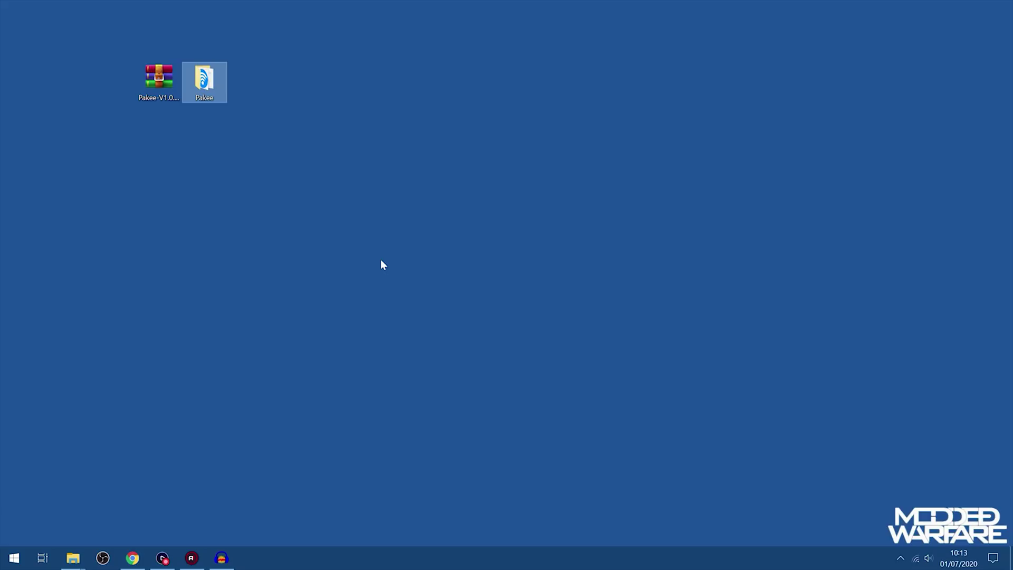
- Open the Wi-Fi 2 adapter's properties from Network & Internet adapter options
{"action": "left_click", "coordinate": [383, 265]}
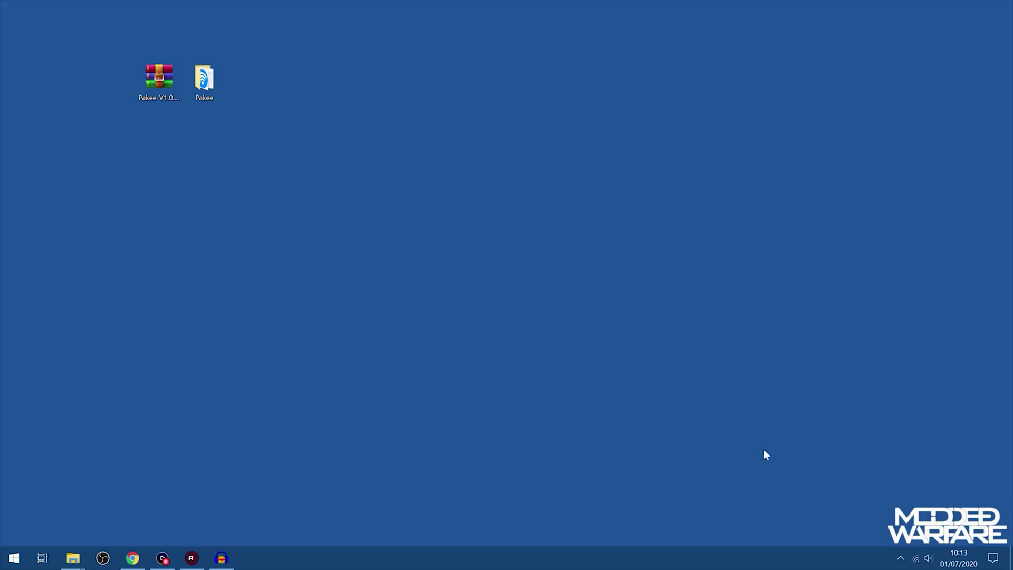
{"action": "right_click", "coordinate": [916, 563]}
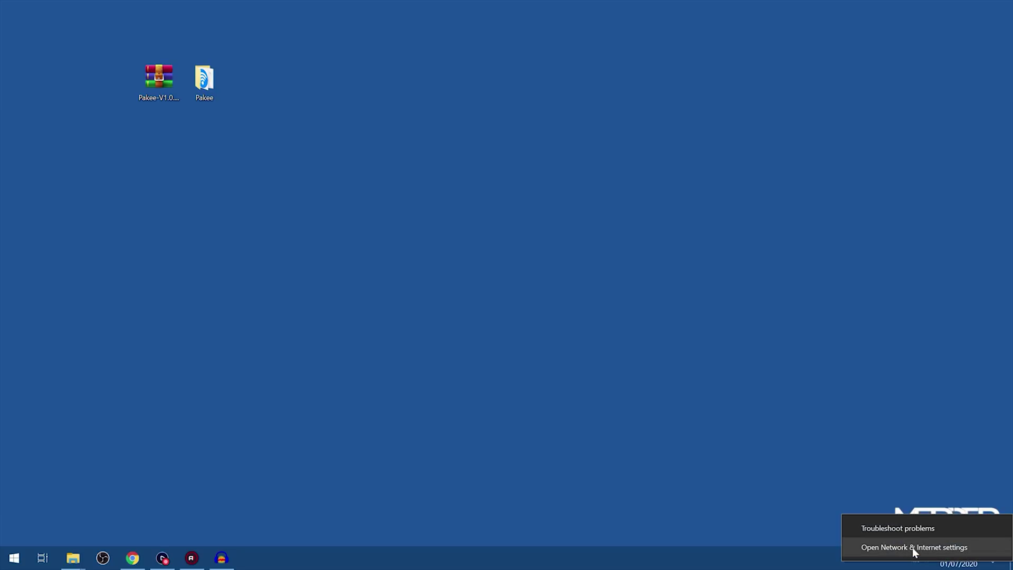
{"action": "left_click", "coordinate": [913, 547]}
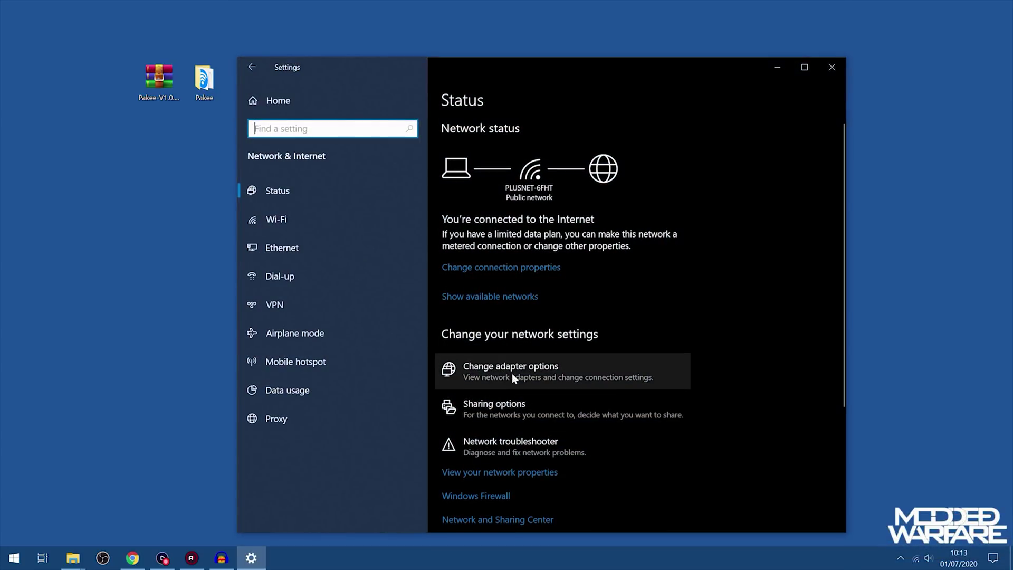
{"action": "left_click", "coordinate": [515, 373]}
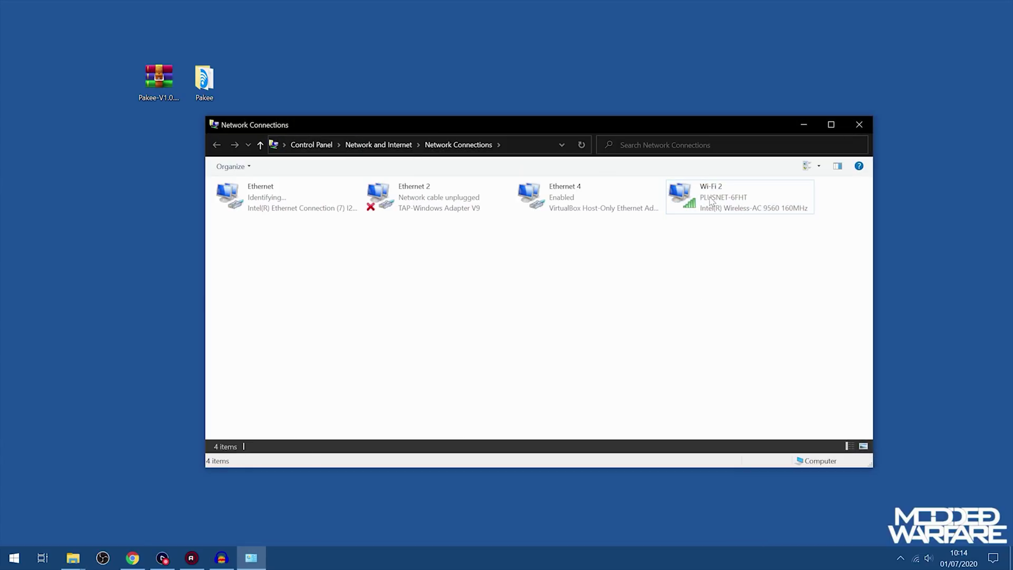
{"action": "left_click", "coordinate": [702, 190]}
{"action": "right_click", "coordinate": [702, 189]}
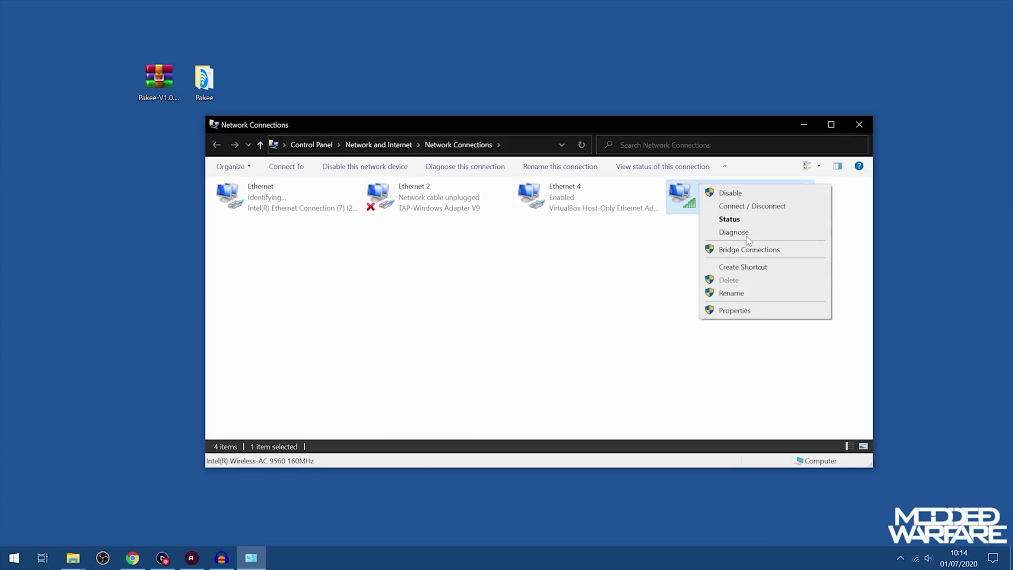
{"action": "left_click", "coordinate": [735, 311]}
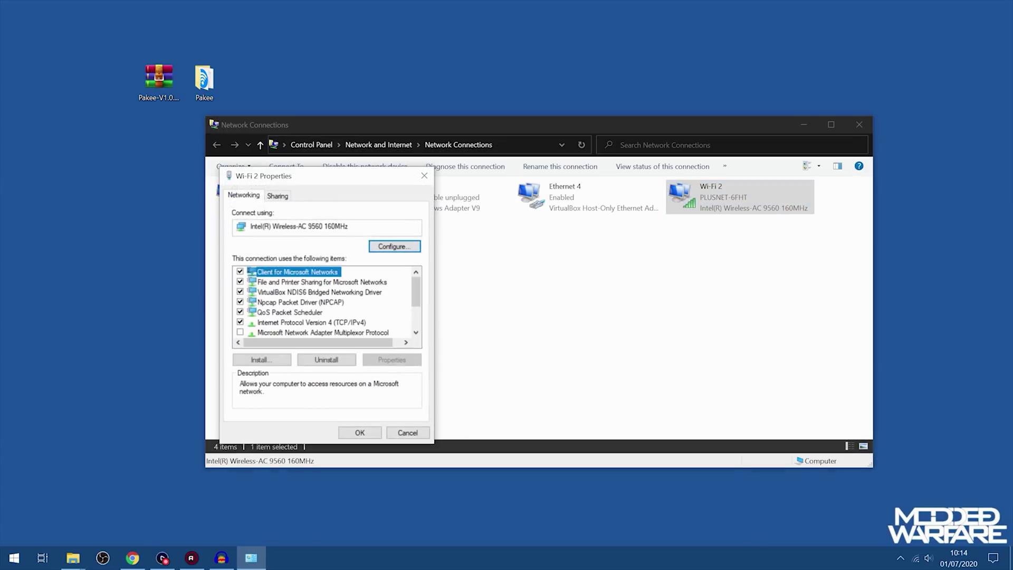
- Share Wi-Fi 2's internet connection with Ethernet and close Network Connections
{"action": "left_click_drag", "start_coordinate": [332, 180], "coordinate": [502, 181]}
{"action": "left_click", "coordinate": [453, 199]}
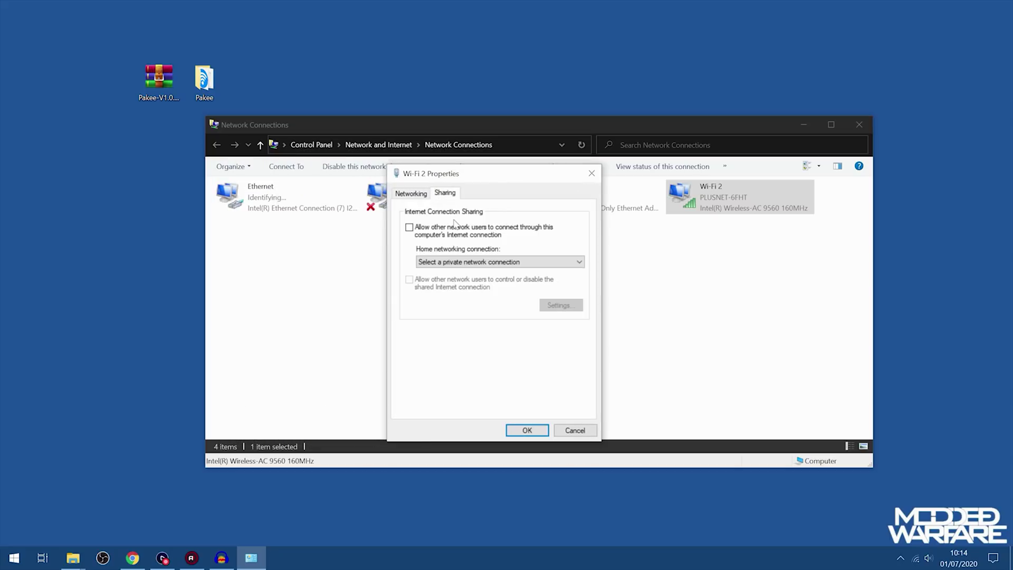
{"action": "left_click", "coordinate": [454, 235]}
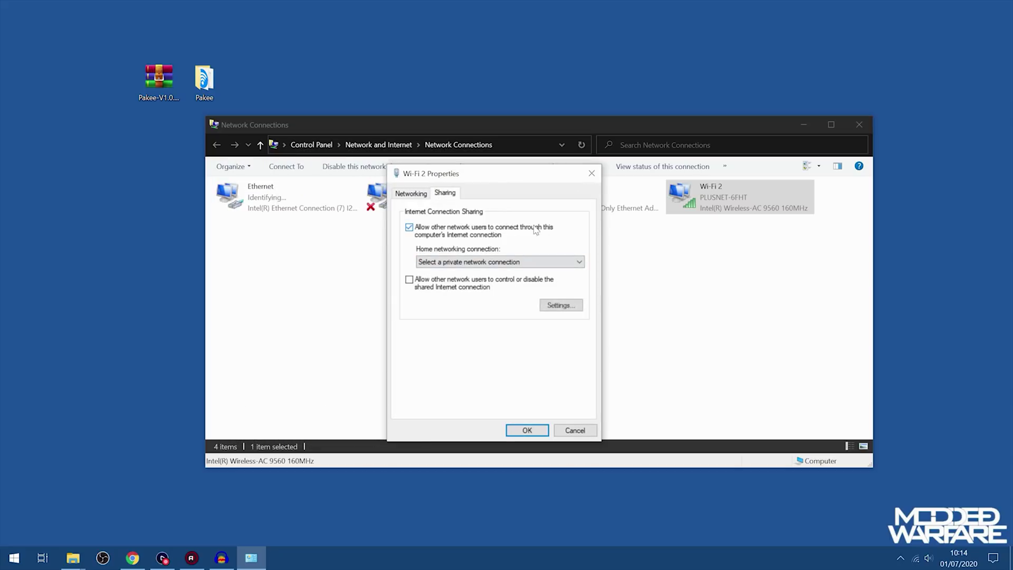
{"action": "left_click", "coordinate": [478, 263]}
{"action": "left_click", "coordinate": [453, 297]}
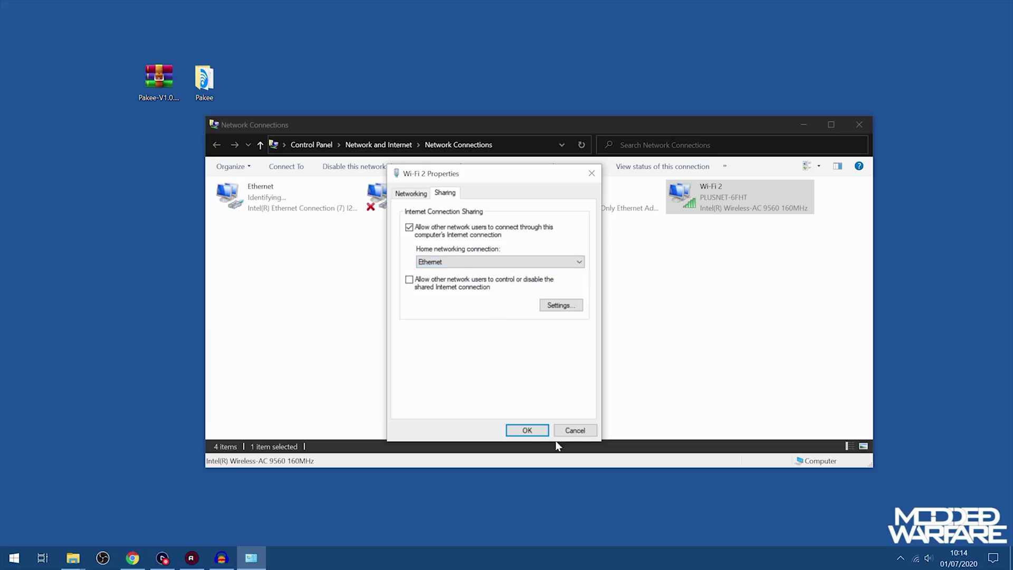
{"action": "left_click", "coordinate": [526, 429]}
{"action": "left_click", "coordinate": [351, 205]}
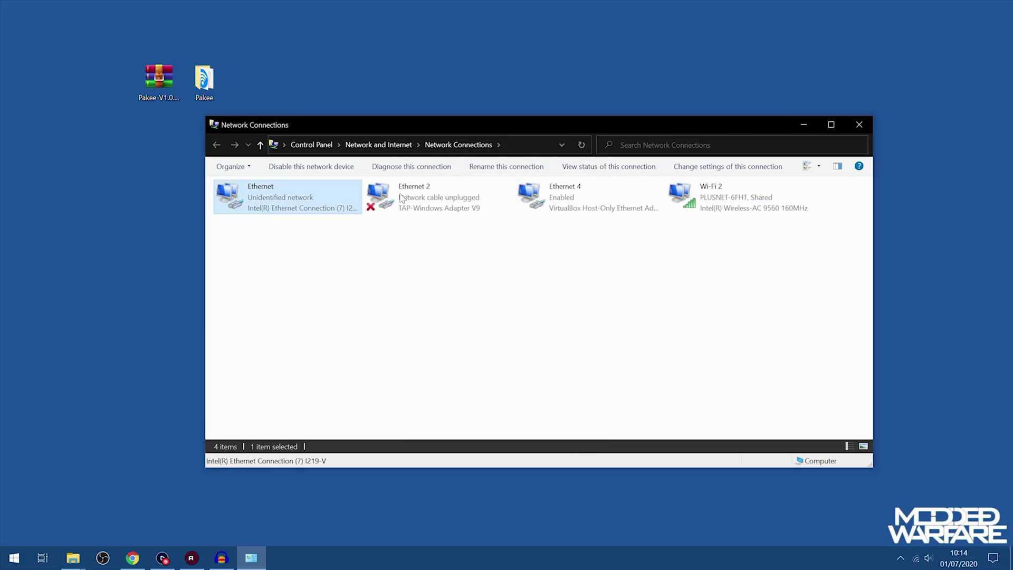
{"action": "left_click", "coordinate": [858, 128]}
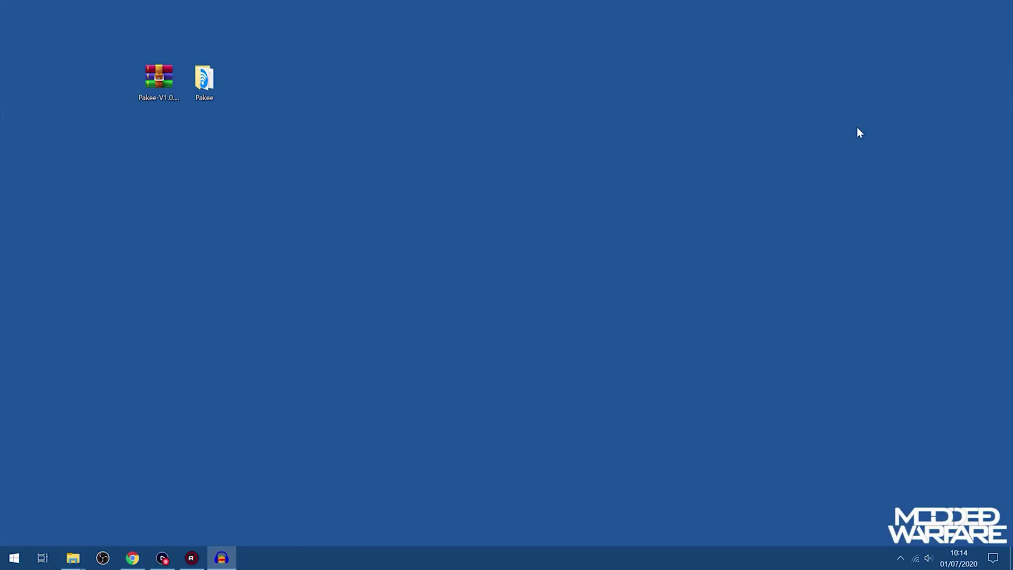
- Run ipconfig in a Command Prompt launched from Start search
{"action": "left_click", "coordinate": [14, 558]}
{"action": "type", "text": "cmd"}
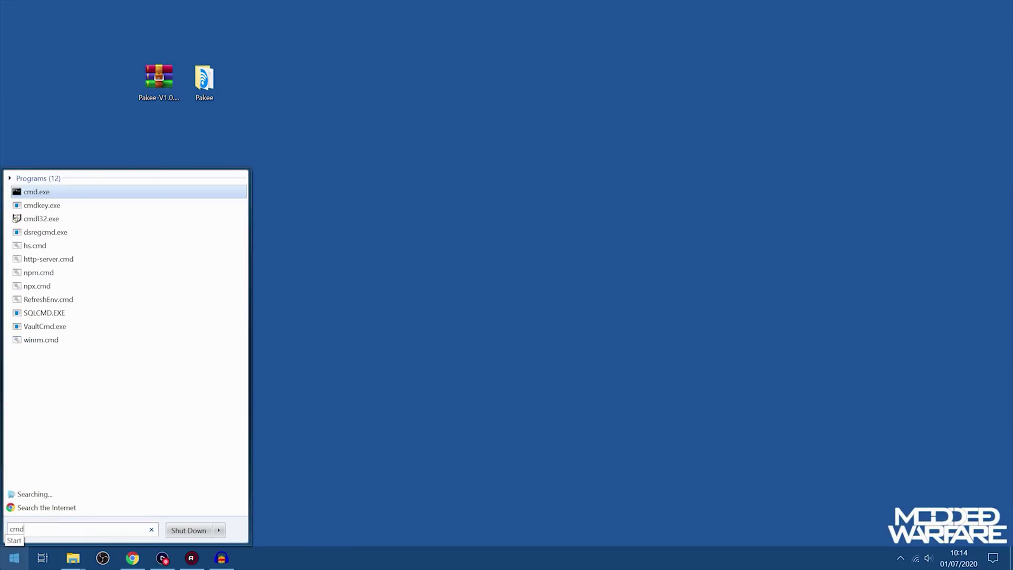
{"action": "key", "text": "Return"}
{"action": "type", "text": "ipconf"}
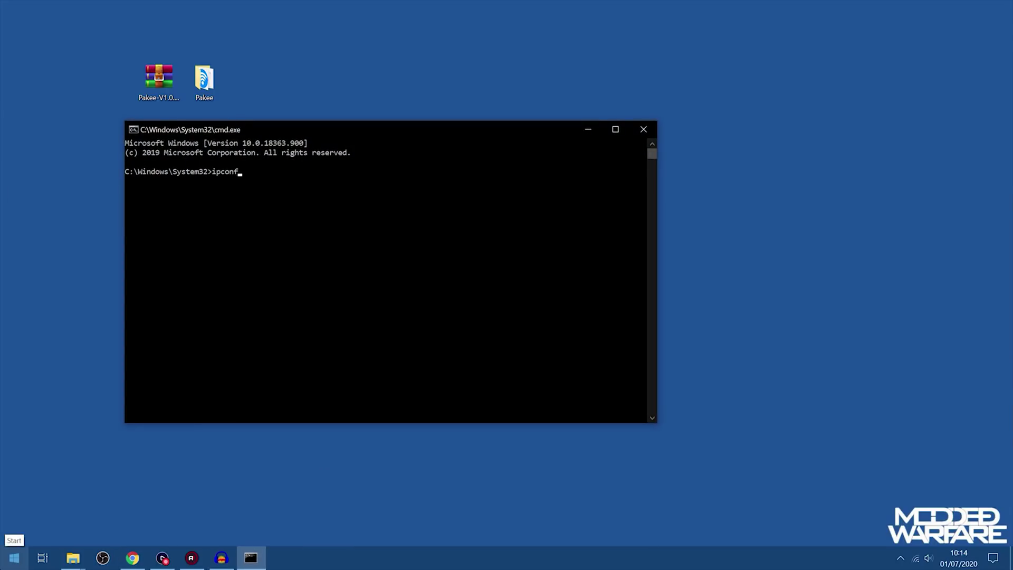
{"action": "type", "text": "ig"}
{"action": "key", "text": "Return"}
- Copy the Ethernet IPv4 address 192.168.137.1 and close Command Prompt
{"action": "scroll", "coordinate": [327, 363], "scroll_direction": "up", "scroll_amount": 4}
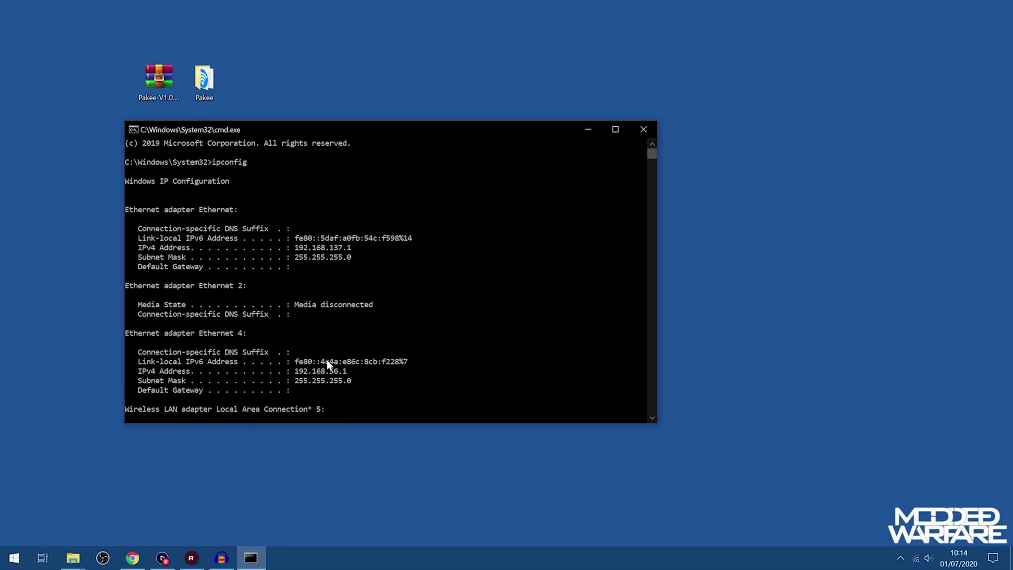
{"action": "scroll", "coordinate": [349, 246], "scroll_direction": "up", "scroll_amount": 1}
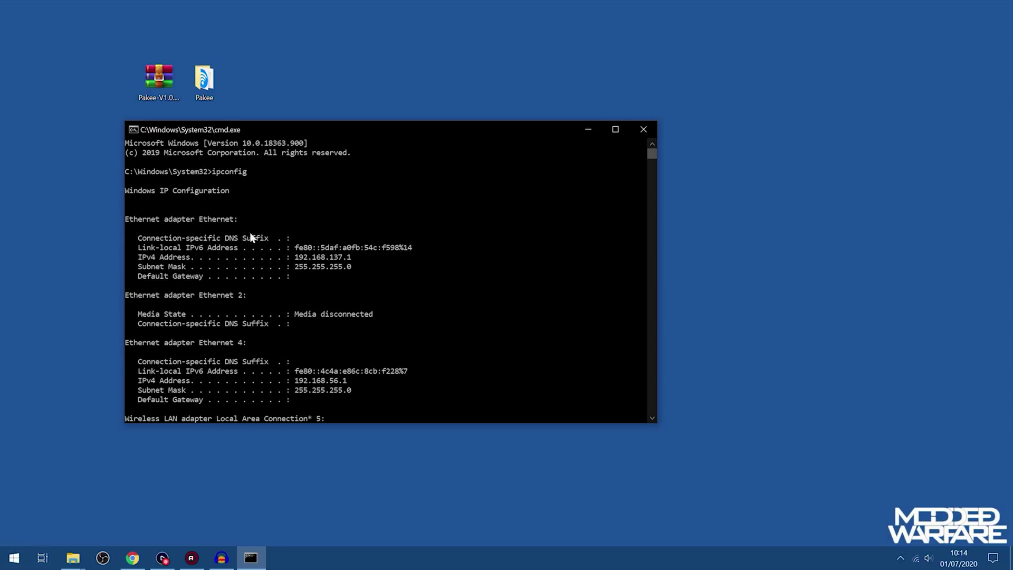
{"action": "left_click_drag", "start_coordinate": [295, 257], "coordinate": [352, 259]}
{"action": "left_click_drag", "start_coordinate": [204, 217], "coordinate": [236, 220]}
{"action": "left_click_drag", "start_coordinate": [296, 258], "coordinate": [352, 258]}
{"action": "key", "text": "ctrl+c"}
{"action": "left_click_drag", "start_coordinate": [294, 257], "coordinate": [357, 258]}
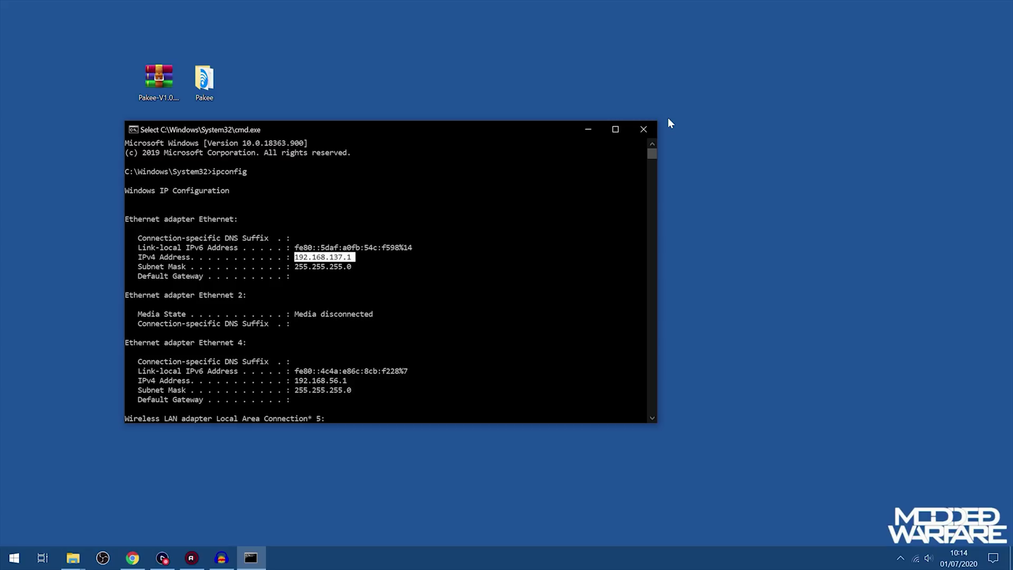
{"action": "left_click", "coordinate": [644, 129]}
- Launch Pakee.exe from the Pakee folder and reposition its window
{"action": "double_click", "coordinate": [204, 79]}
{"action": "double_click", "coordinate": [460, 288]}
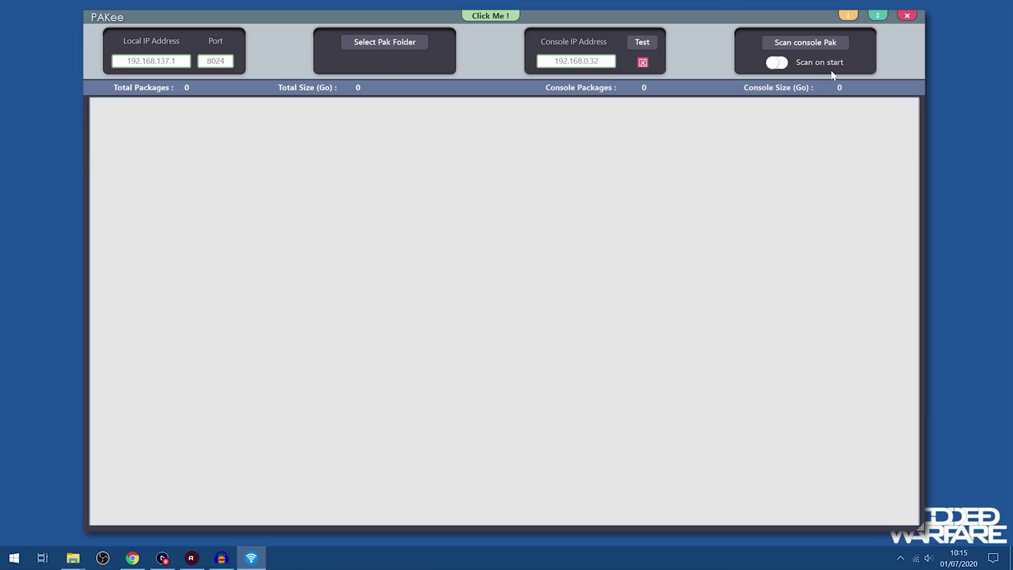
{"action": "left_click_drag", "start_coordinate": [708, 18], "coordinate": [640, 27]}
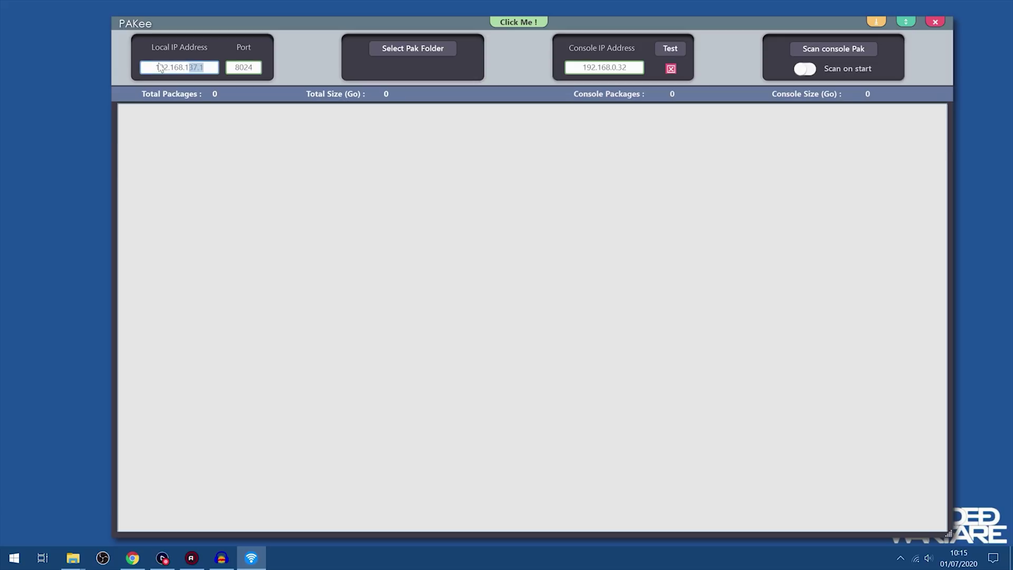
- Check the local IP and replace the console IP with 192.168.137.85
{"action": "double_click", "coordinate": [181, 67]}
{"action": "mouse_move", "coordinate": [170, 67]}
{"action": "left_mouse_down"}
{"action": "mouse_move", "coordinate": [204, 67]}
{"action": "mouse_move", "coordinate": [160, 67]}
{"action": "left_mouse_up"}
{"action": "double_click", "coordinate": [169, 67]}
{"action": "left_click", "coordinate": [182, 67]}
{"action": "left_click_drag", "start_coordinate": [628, 67], "coordinate": [564, 73]}
{"action": "type", "text": "192.168."}
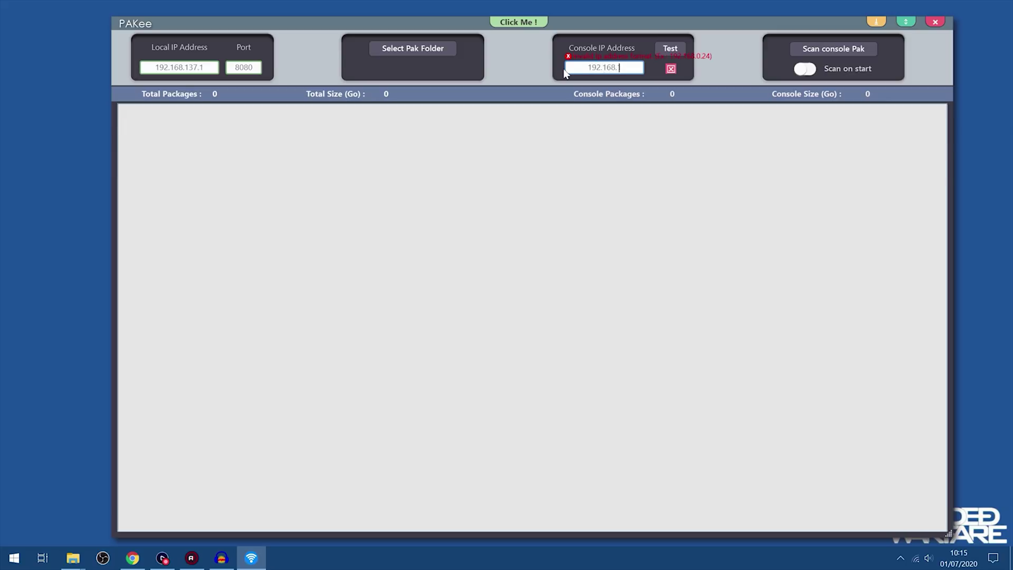
{"action": "type", "text": "137.85"}
- Set PAKee's pak folder to New folder inside G:\downloader\Fallout 4 GOTY
{"action": "left_click", "coordinate": [417, 50]}
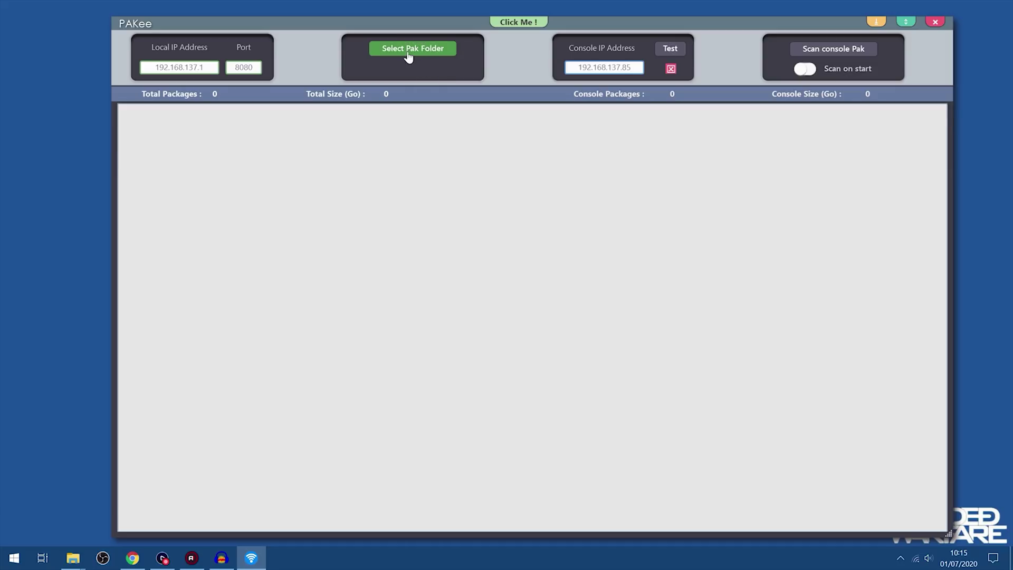
{"action": "left_click", "coordinate": [414, 57]}
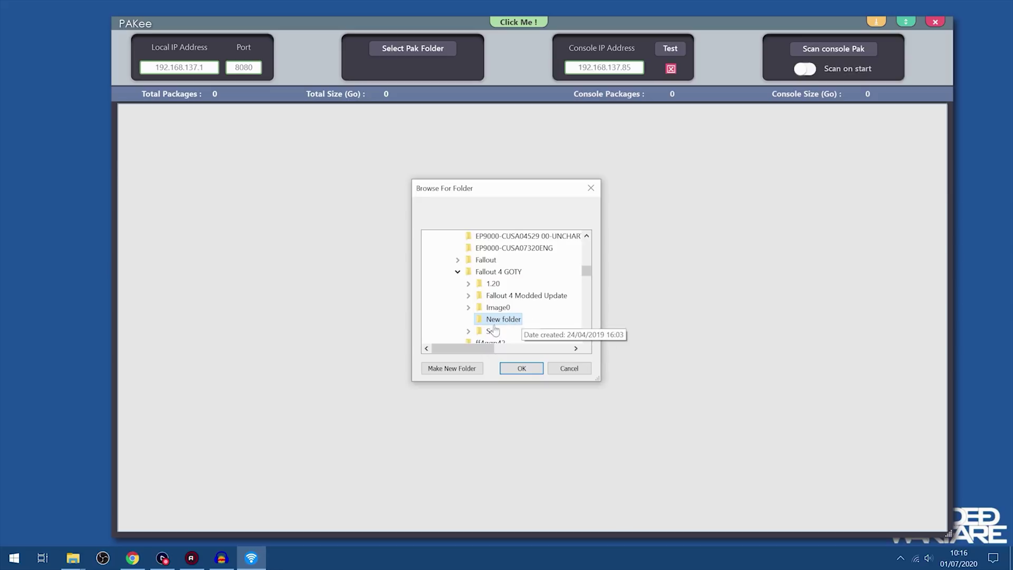
{"action": "left_click", "coordinate": [529, 371]}
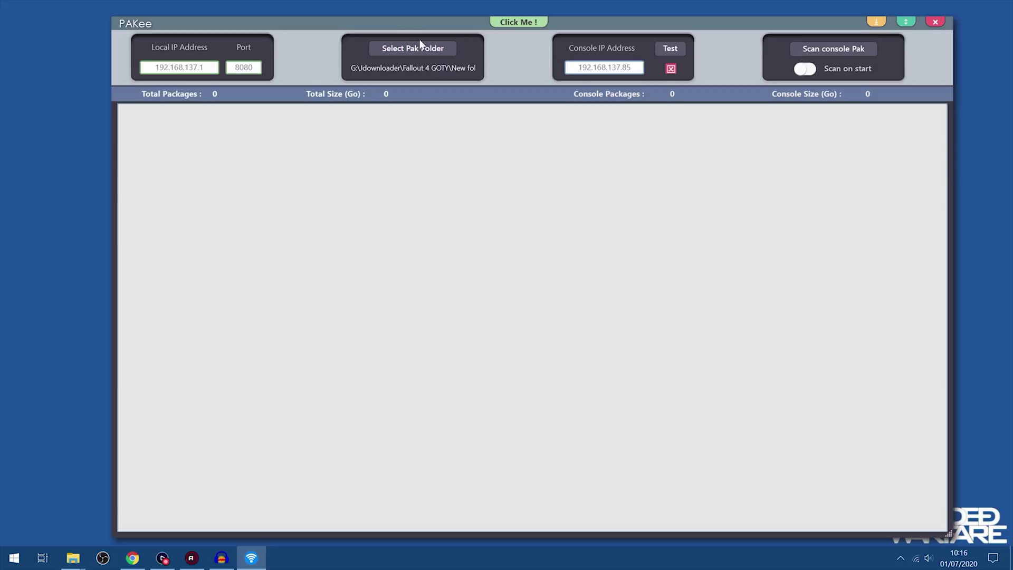
{"action": "left_click_drag", "start_coordinate": [627, 27], "coordinate": [611, 34]}
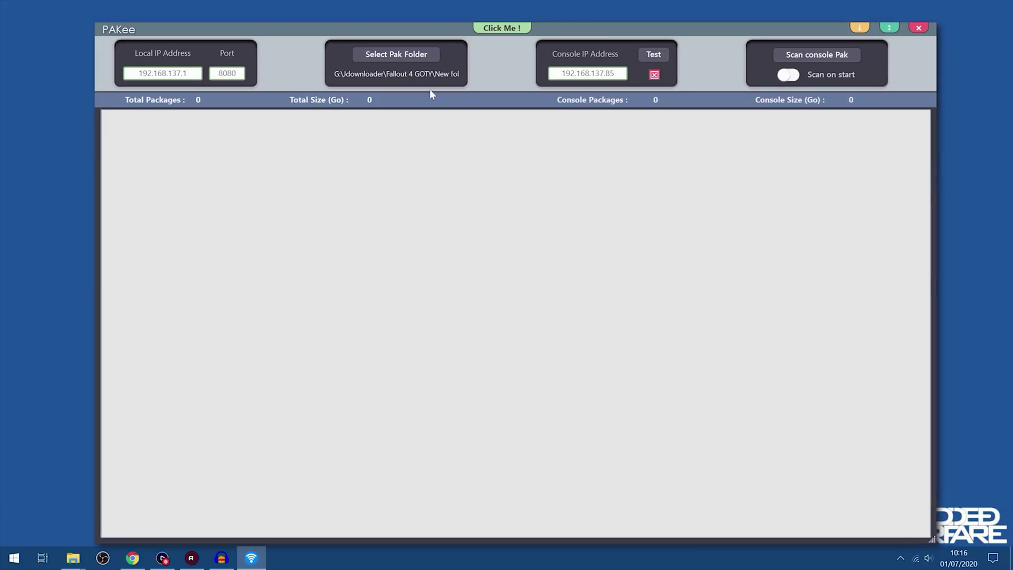
- Restart Pakee.exe and review its 8 Fallout 4 packages totalling 48.01 Go
{"action": "left_click", "coordinate": [921, 28]}
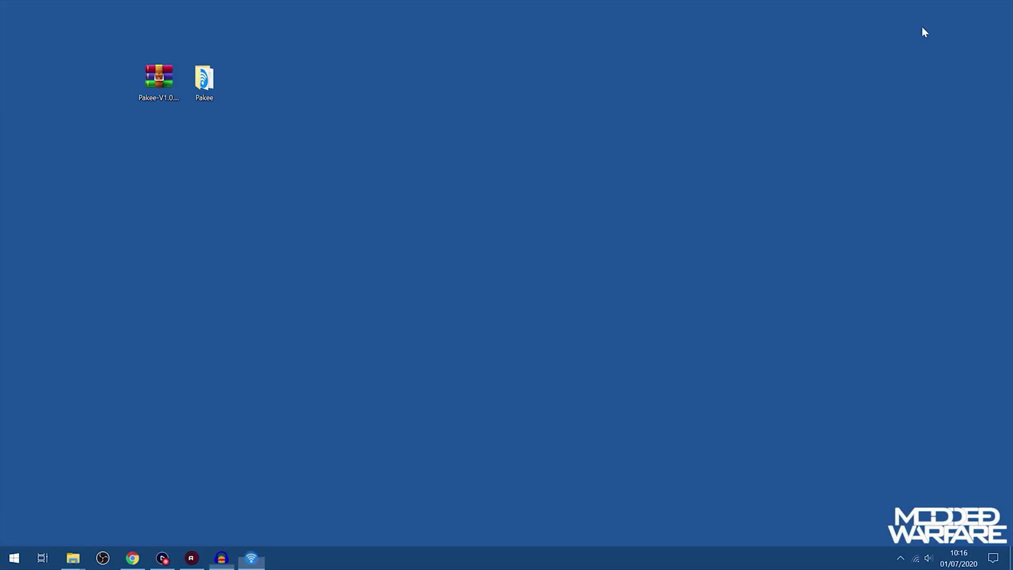
{"action": "double_click", "coordinate": [204, 84]}
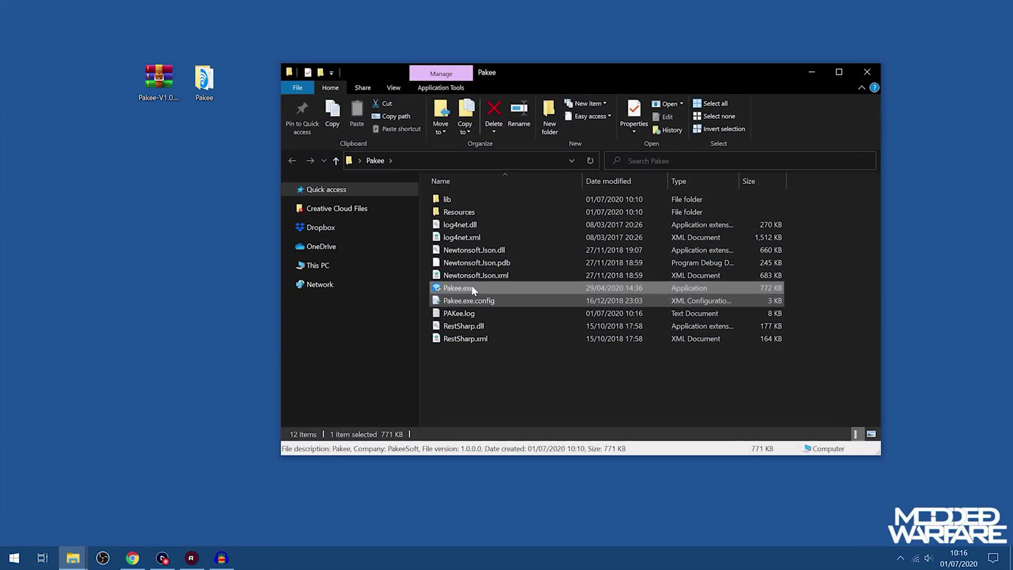
{"action": "double_click", "coordinate": [472, 286]}
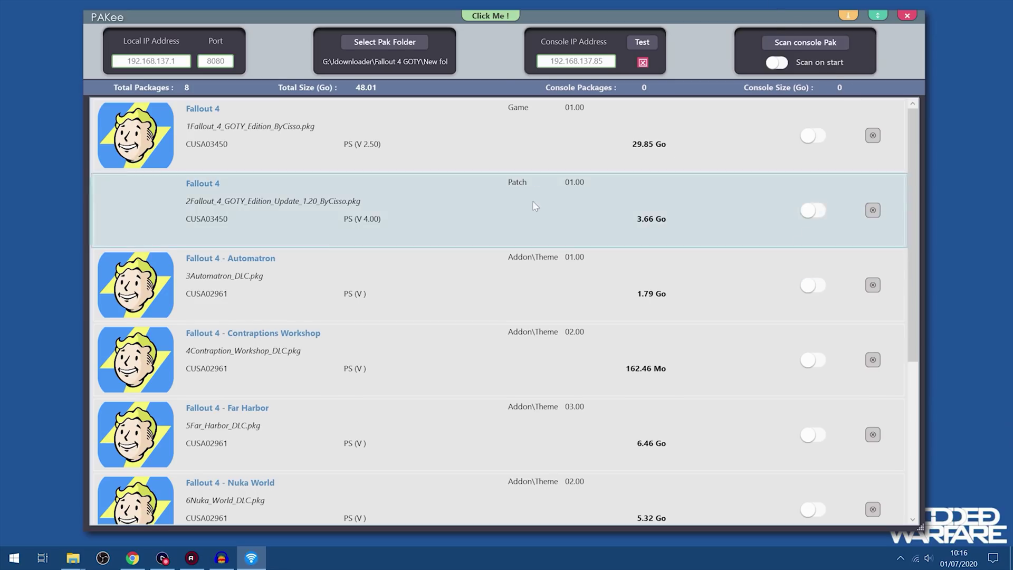
{"action": "scroll", "coordinate": [475, 255], "scroll_direction": "down", "scroll_amount": 3}
{"action": "scroll", "coordinate": [475, 264], "scroll_direction": "up", "scroll_amount": 3}
{"action": "scroll", "coordinate": [233, 317], "scroll_direction": "down", "scroll_amount": 3}
{"action": "scroll", "coordinate": [259, 348], "scroll_direction": "up", "scroll_amount": 3}
{"action": "scroll", "coordinate": [362, 470], "scroll_direction": "down", "scroll_amount": 3}
{"action": "scroll", "coordinate": [362, 470], "scroll_direction": "up", "scroll_amount": 3}
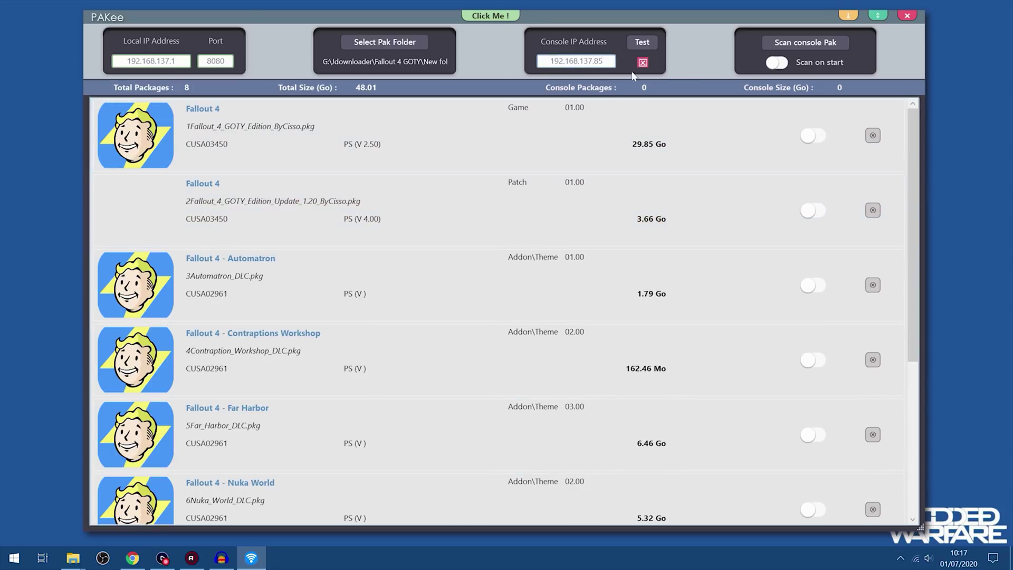
- Minimize the Elgato capture window and test PAKee's connection to console 192.168.137.85
{"action": "left_click", "coordinate": [162, 561]}
{"action": "left_click", "coordinate": [163, 560]}
{"action": "left_click", "coordinate": [643, 45]}
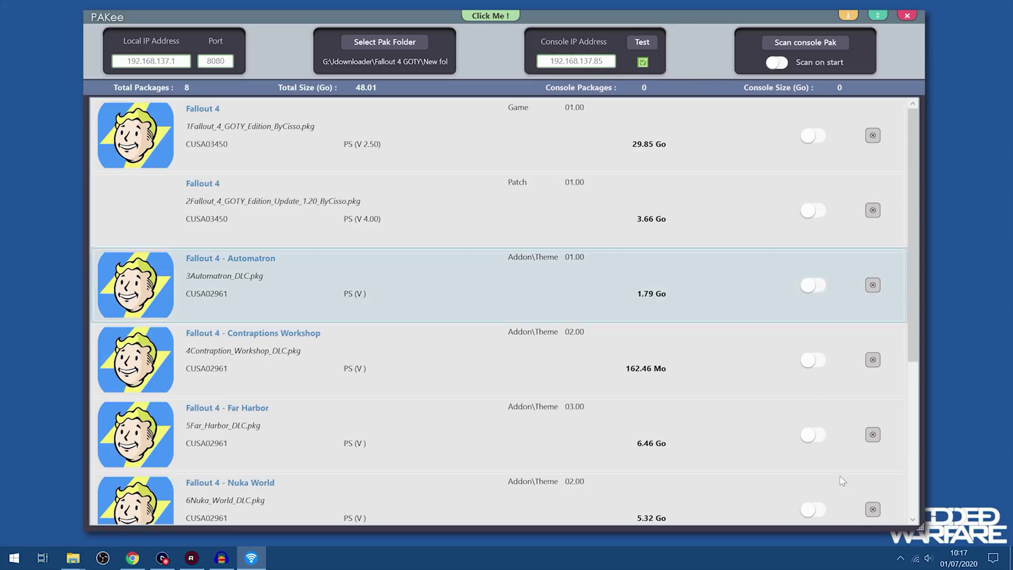
- Switch off the public network firewall in Windows Security and close the window
{"action": "left_click", "coordinate": [901, 558]}
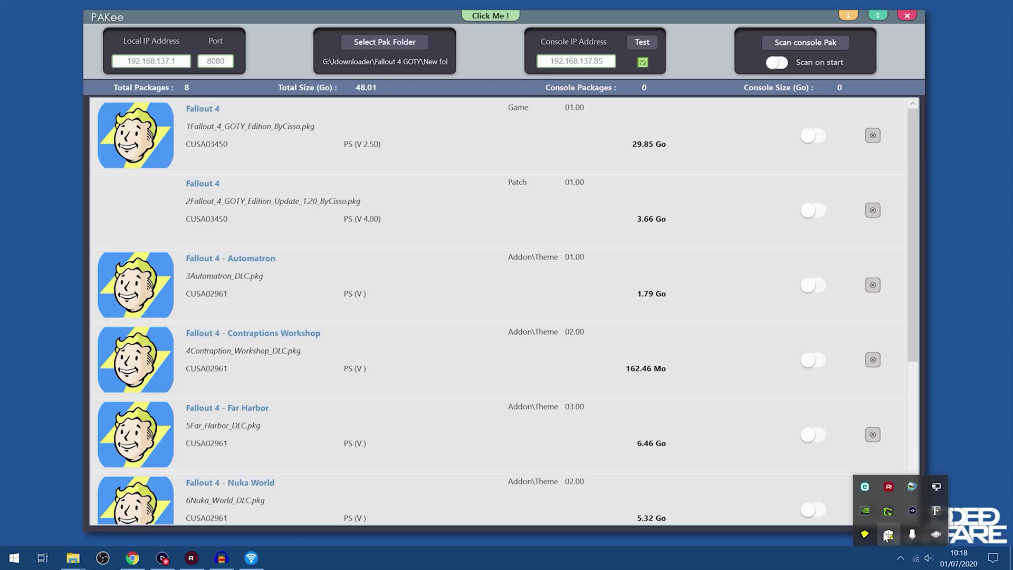
{"action": "left_click", "coordinate": [889, 534]}
{"action": "scroll", "coordinate": [564, 315], "scroll_direction": "down", "scroll_amount": 3}
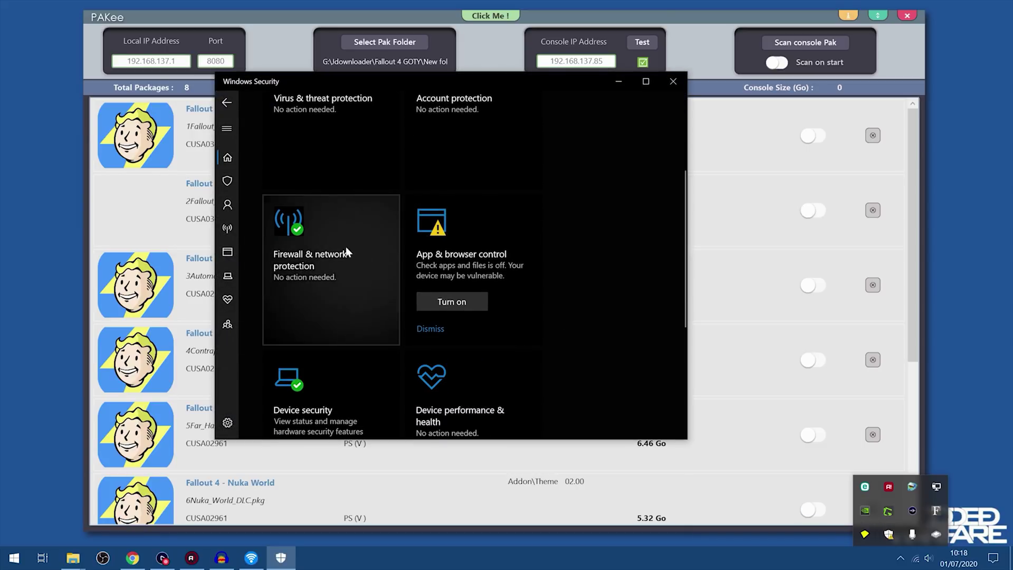
{"action": "left_click", "coordinate": [329, 241]}
{"action": "scroll", "coordinate": [312, 251], "scroll_direction": "down", "scroll_amount": 1}
{"action": "left_click", "coordinate": [312, 252]}
{"action": "scroll", "coordinate": [279, 250], "scroll_direction": "down", "scroll_amount": 2}
{"action": "left_click", "coordinate": [279, 247]}
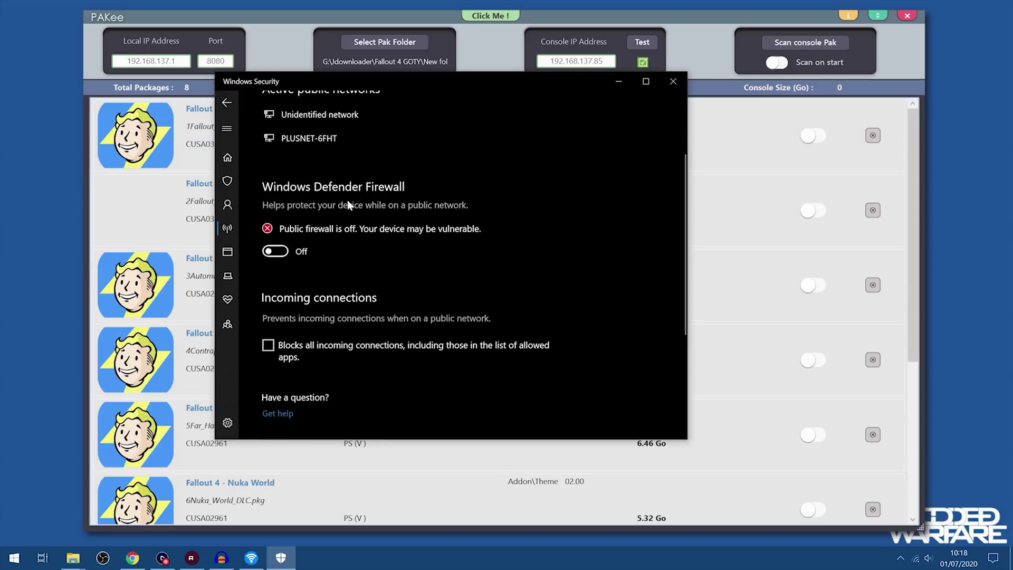
{"action": "left_click", "coordinate": [674, 82]}
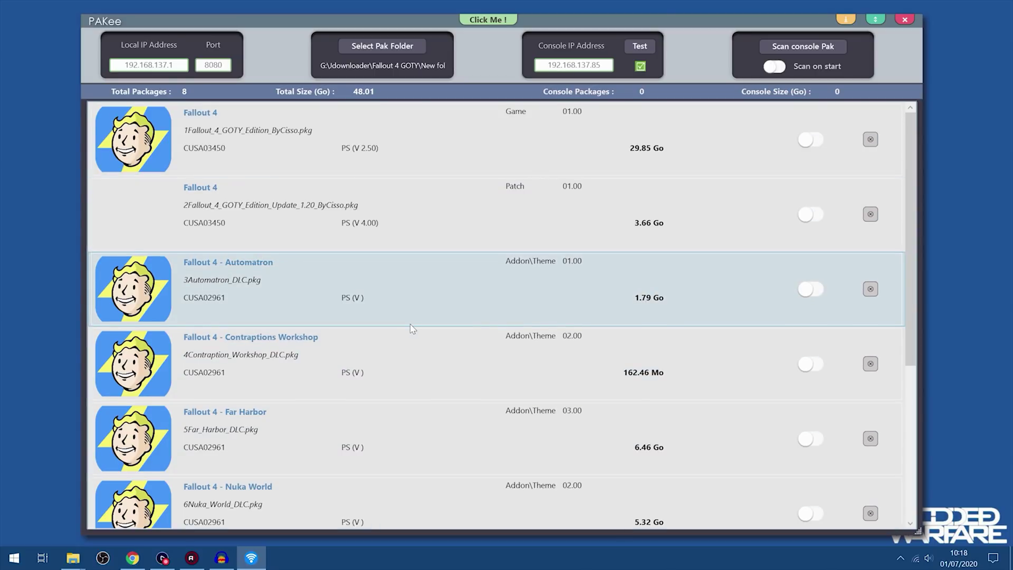
- Scan the console packages (2, 33.5 Go) and delete the Fallout 4 game package from it
{"action": "left_click", "coordinate": [786, 48]}
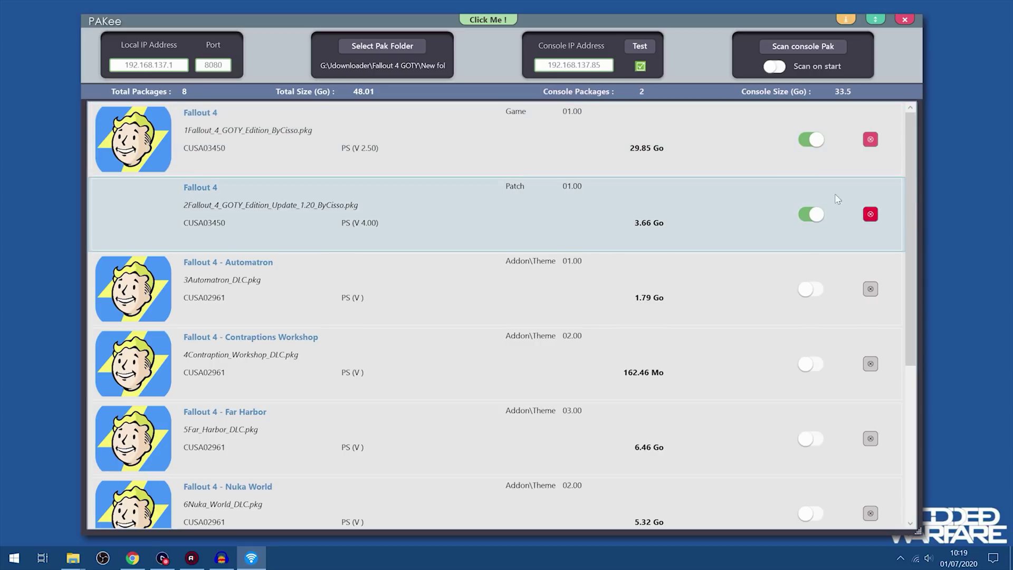
{"action": "left_click", "coordinate": [815, 203]}
{"action": "scroll", "coordinate": [808, 285], "scroll_direction": "down", "scroll_amount": 3}
{"action": "scroll", "coordinate": [814, 128], "scroll_direction": "up", "scroll_amount": 3}
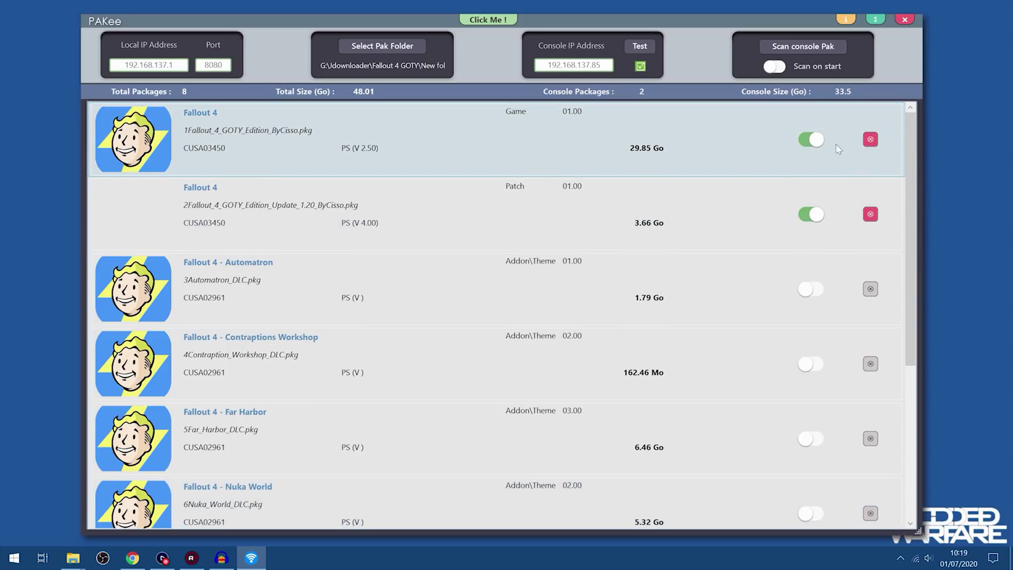
{"action": "left_click", "coordinate": [870, 141]}
- Turn on the Fallout 4 game row's toggle to start sending it to the PS4
{"action": "left_click", "coordinate": [810, 140]}
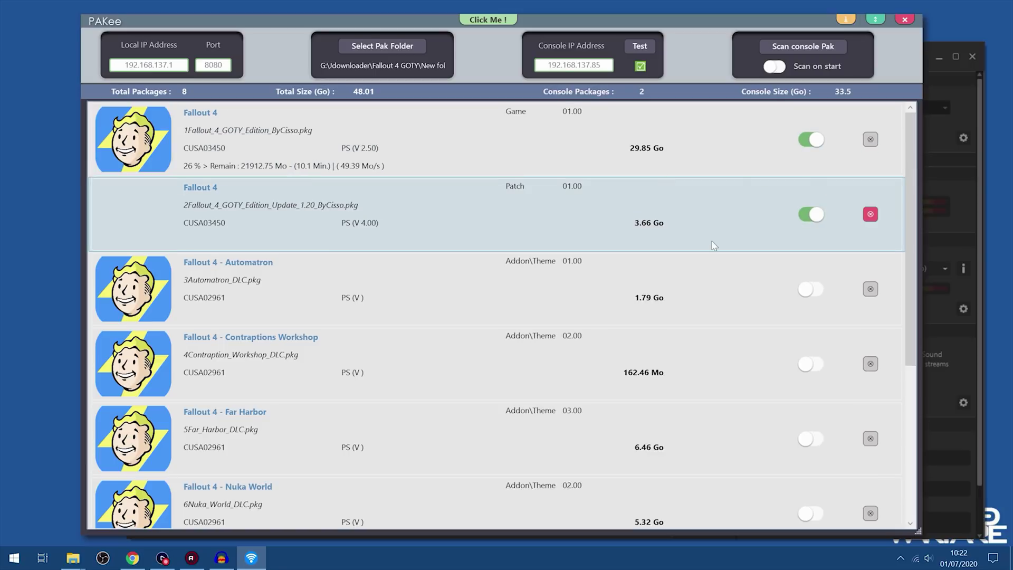
- Scroll the PAKee list while the Fallout 4 game transfer climbs to 64%
{"action": "scroll", "coordinate": [696, 267], "scroll_direction": "down", "scroll_amount": 3}
{"action": "scroll", "coordinate": [695, 264], "scroll_direction": "up", "scroll_amount": 3}
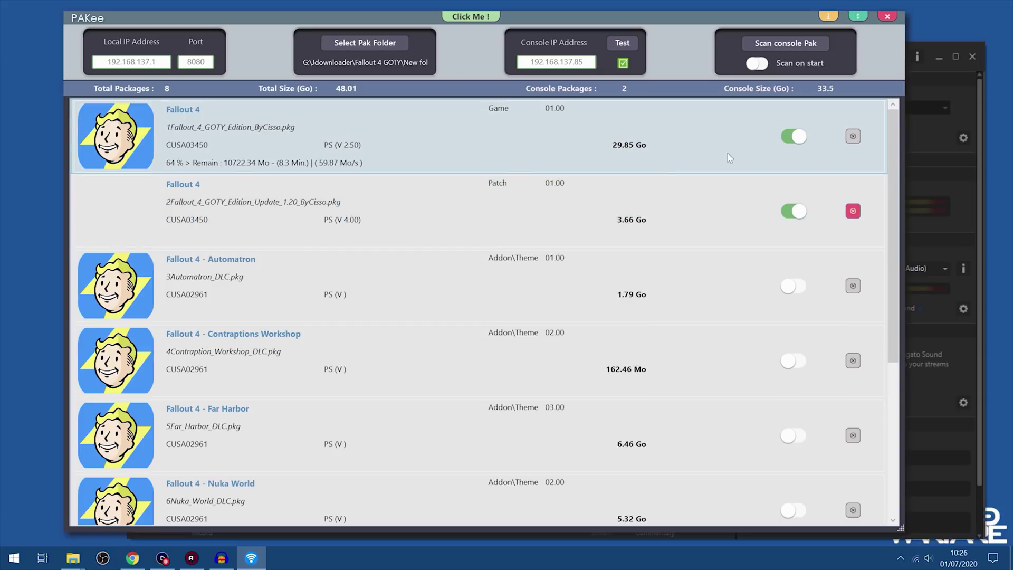
- Bring Elgato Game Capture HD in front of PAKee and move it up and left
{"action": "left_click", "coordinate": [949, 94]}
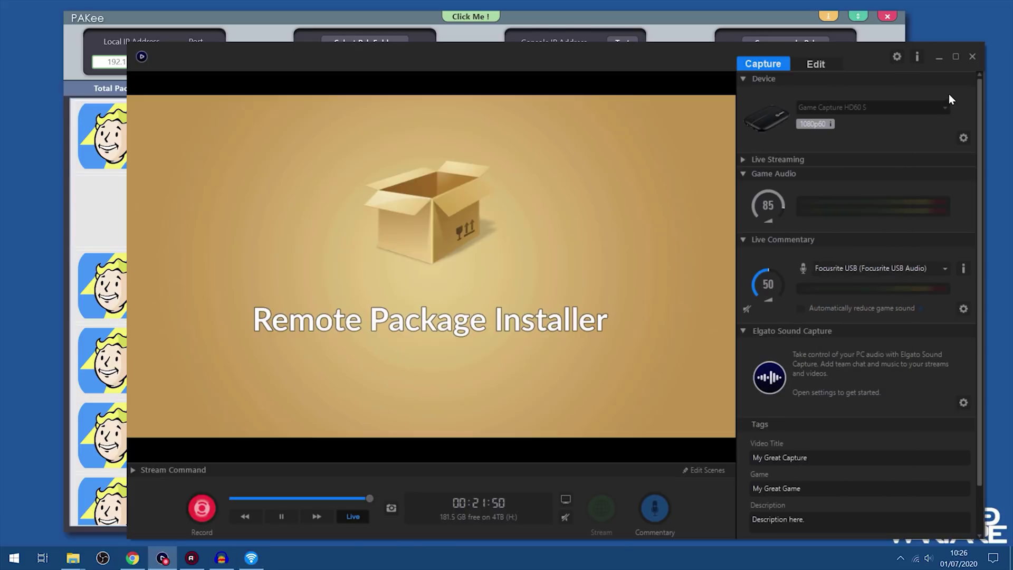
{"action": "left_click_drag", "start_coordinate": [570, 67], "coordinate": [548, 32]}
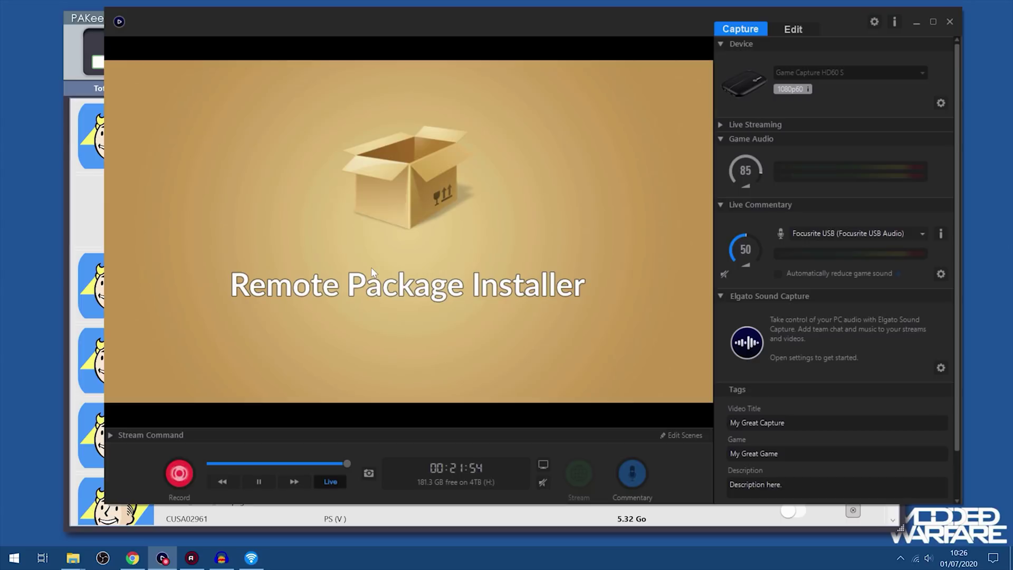